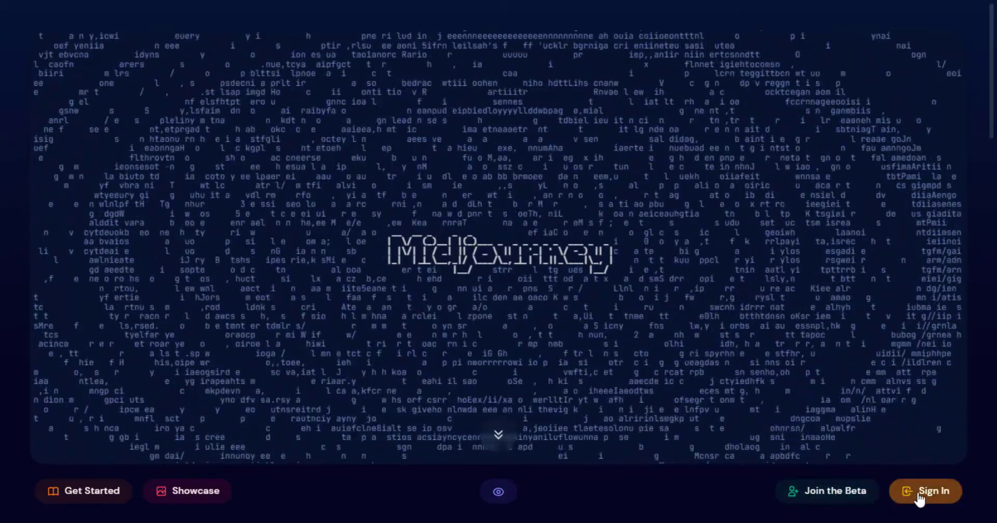
Step: Sign in to Midjourney with the Discord account and begin browsing the Community Showcase
click(902, 492)
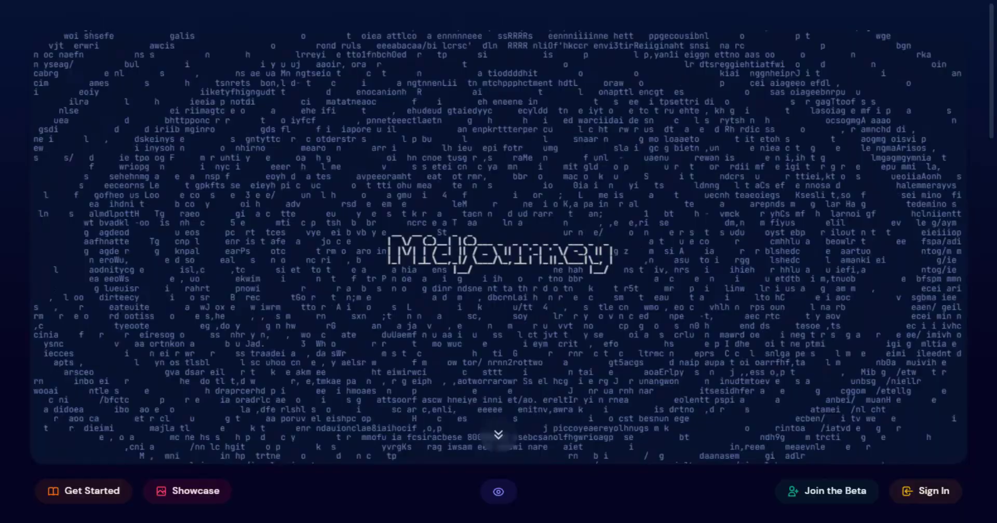
click(827, 490)
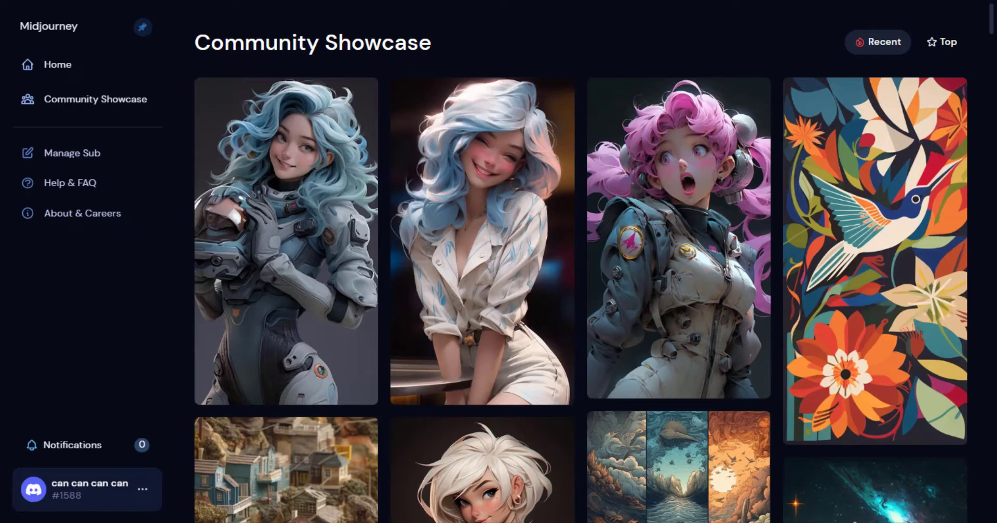
mouse_move(434, 212)
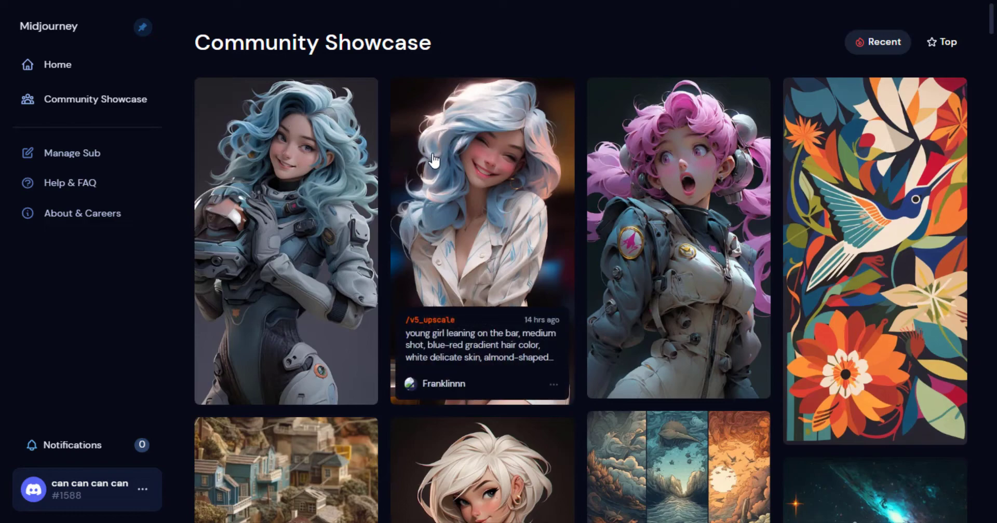
mouse_move(353, 266)
scroll(353, 266, down, 2)
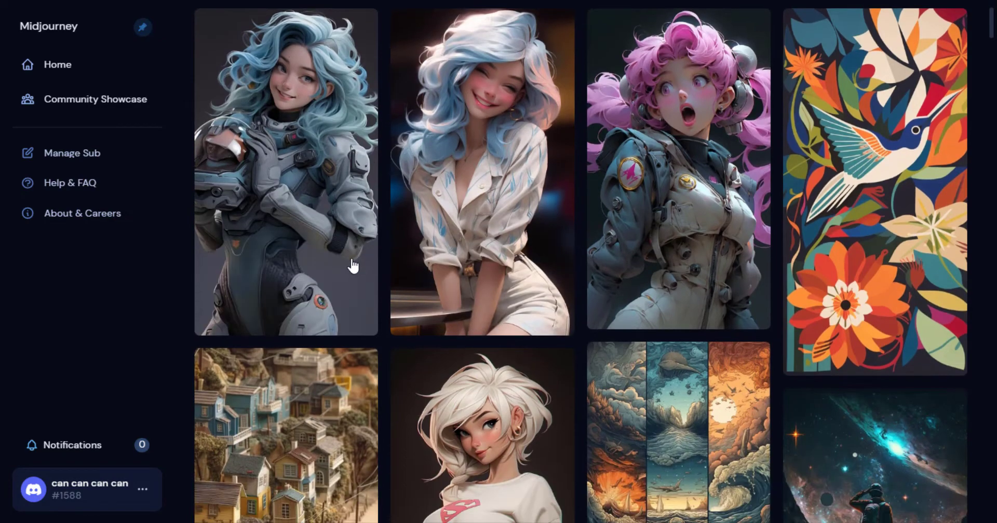
scroll(353, 266, down, 2)
scroll(353, 266, down, 3)
scroll(353, 266, down, 1)
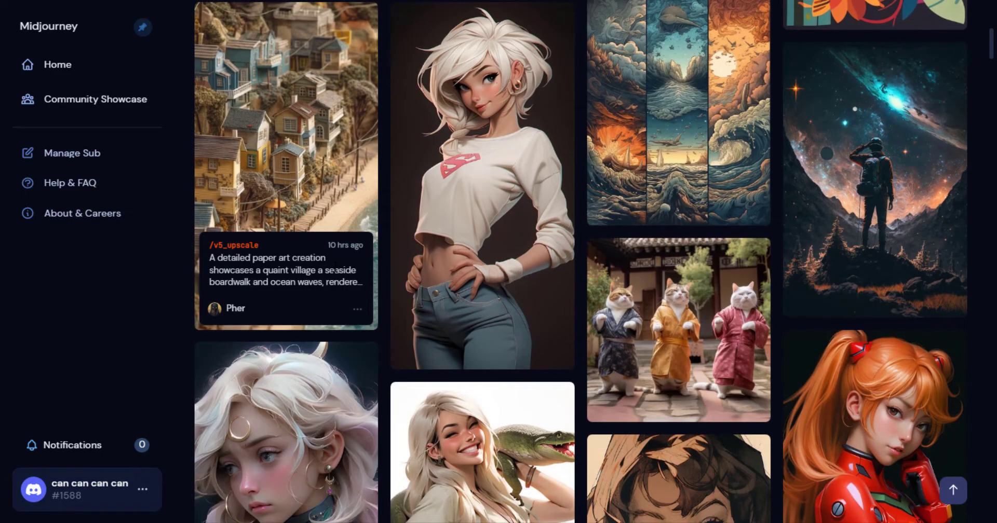
Step: Scroll the Community Showcase image gallery all the way to its end
scroll(456, 287, down, 2)
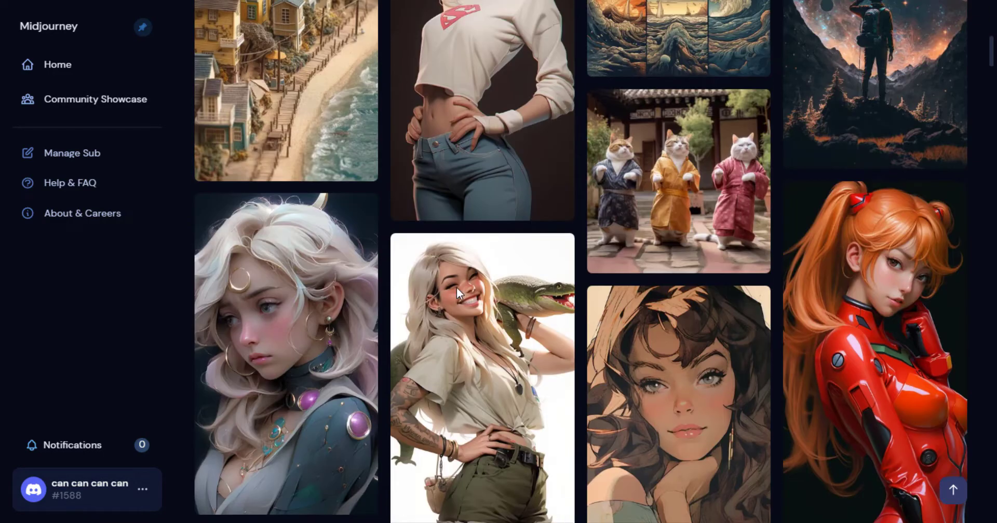
scroll(457, 287, down, 3)
scroll(446, 303, down, 4)
scroll(444, 297, down, 1)
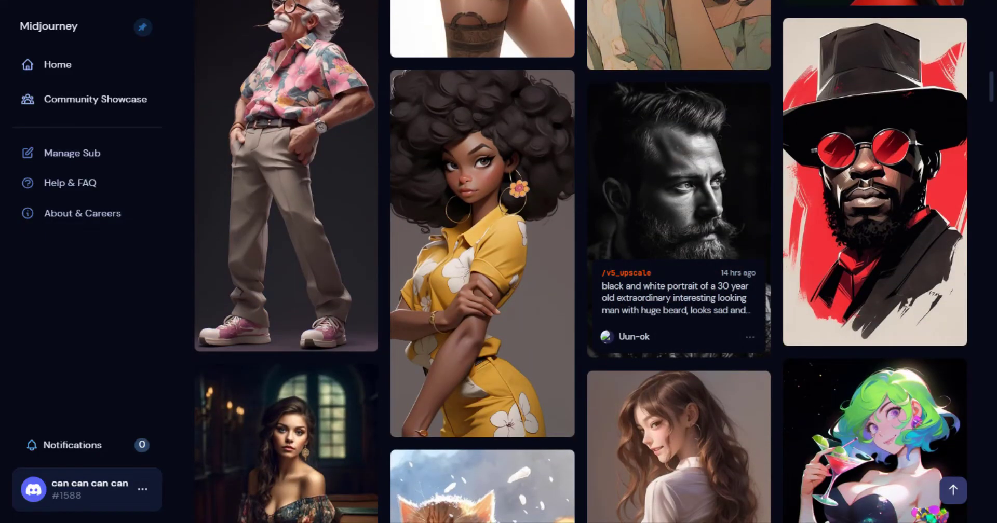
scroll(664, 299, down, 1)
scroll(616, 312, down, 2)
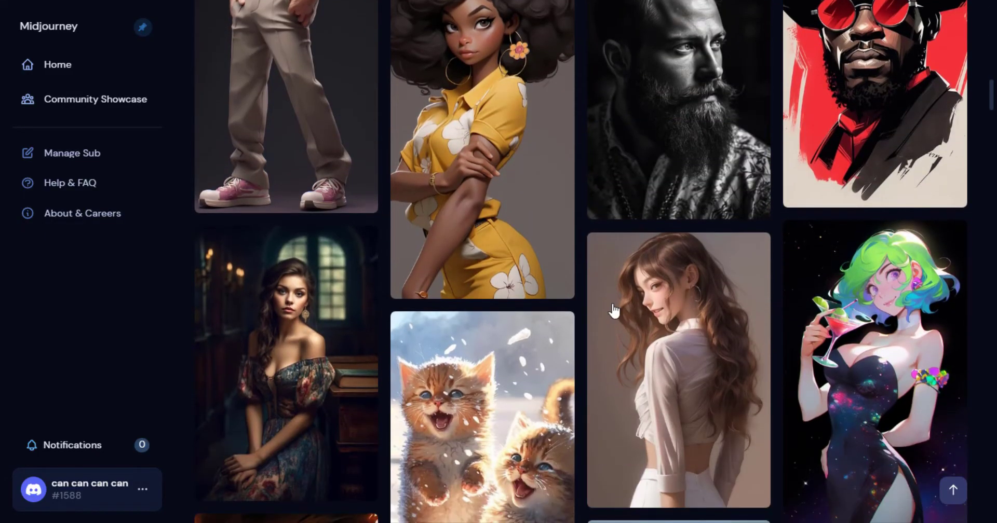
scroll(571, 322, down, 2)
scroll(538, 335, down, 2)
scroll(536, 334, down, 5)
scroll(531, 355, down, 3)
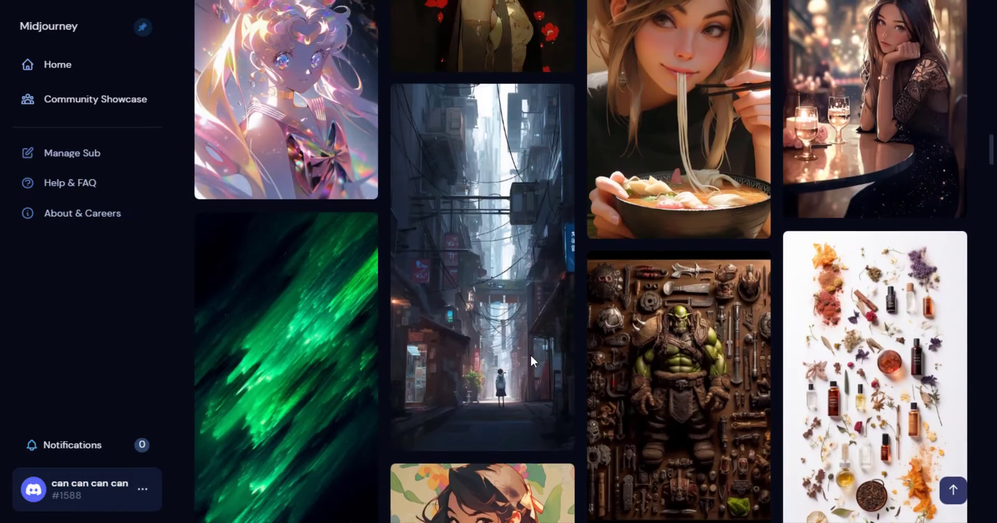
scroll(530, 353, down, 2)
scroll(530, 353, down, 2)
scroll(530, 355, down, 5)
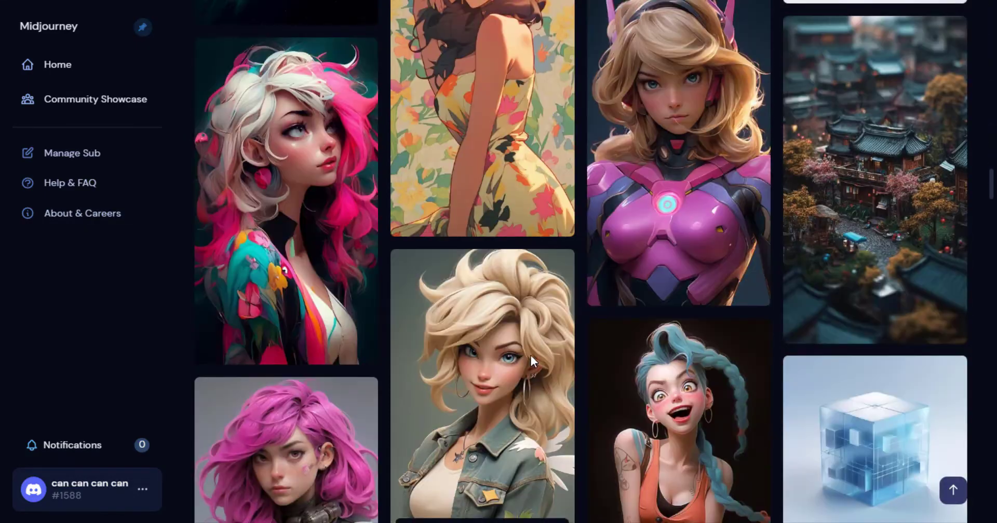
scroll(530, 356, down, 2)
scroll(552, 332, down, 1)
scroll(540, 328, down, 2)
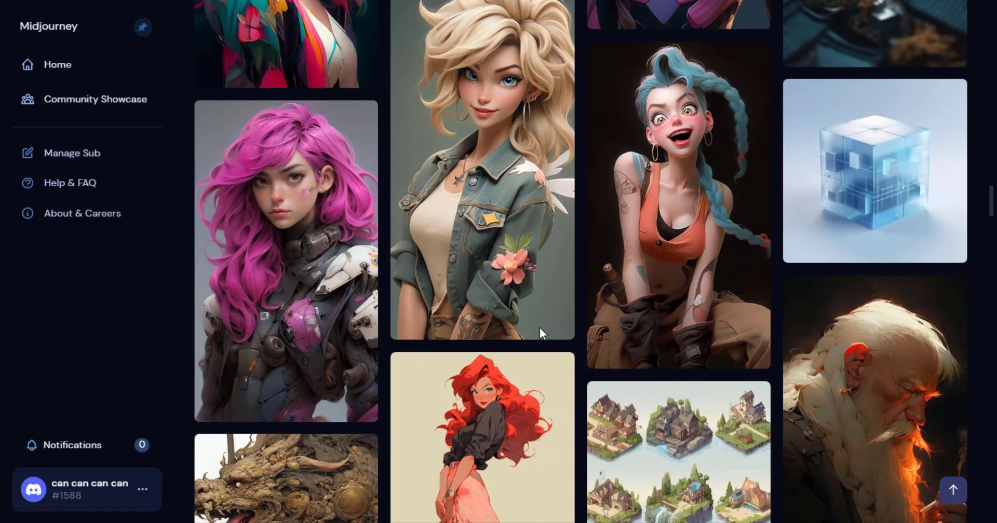
scroll(539, 328, down, 3)
scroll(540, 329, up, 3)
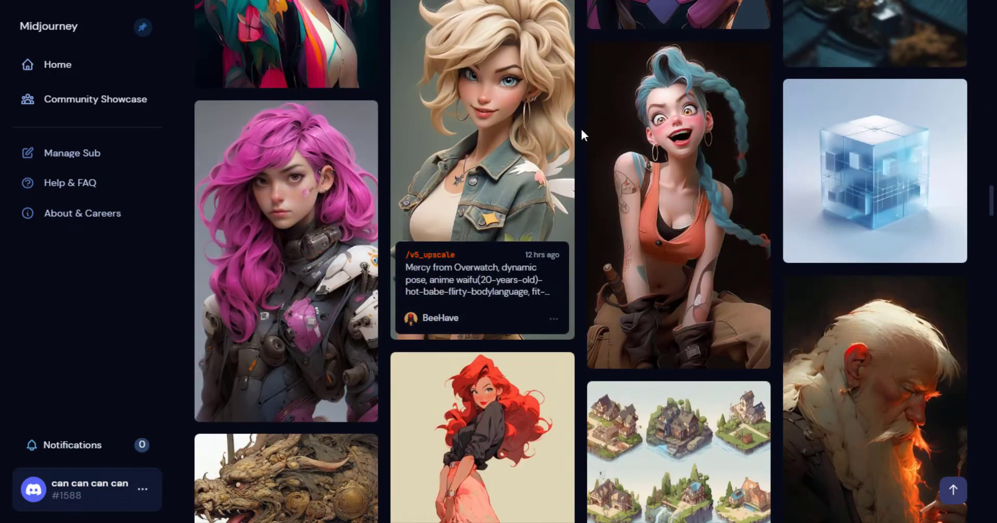
scroll(394, 327, down, 4)
scroll(395, 327, down, 2)
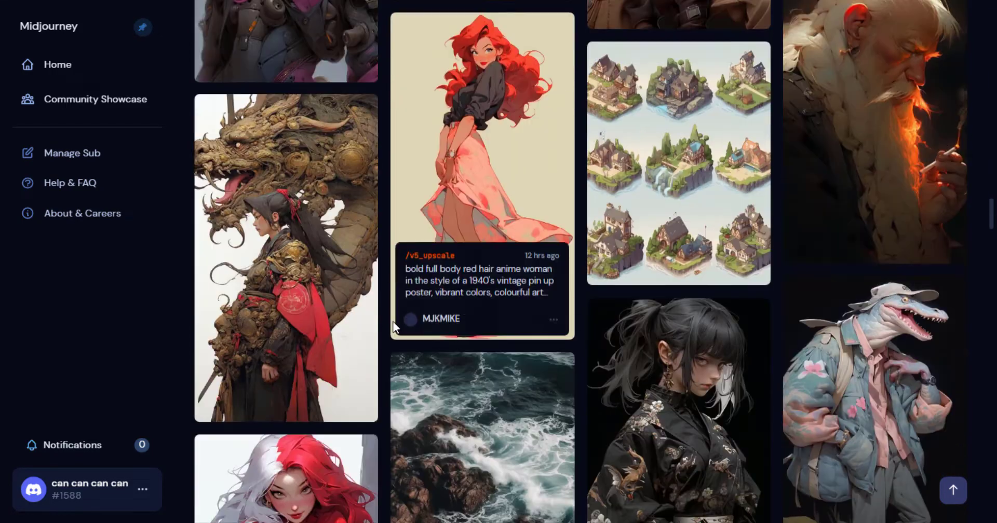
scroll(397, 325, down, 4)
scroll(399, 322, down, 5)
scroll(396, 312, down, 4)
scroll(396, 313, down, 5)
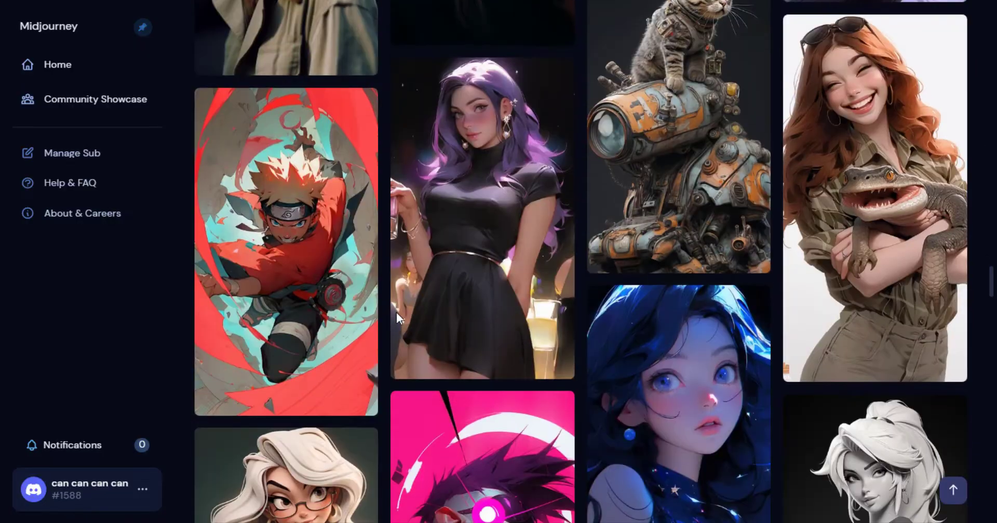
scroll(396, 313, down, 3)
scroll(397, 313, down, 3)
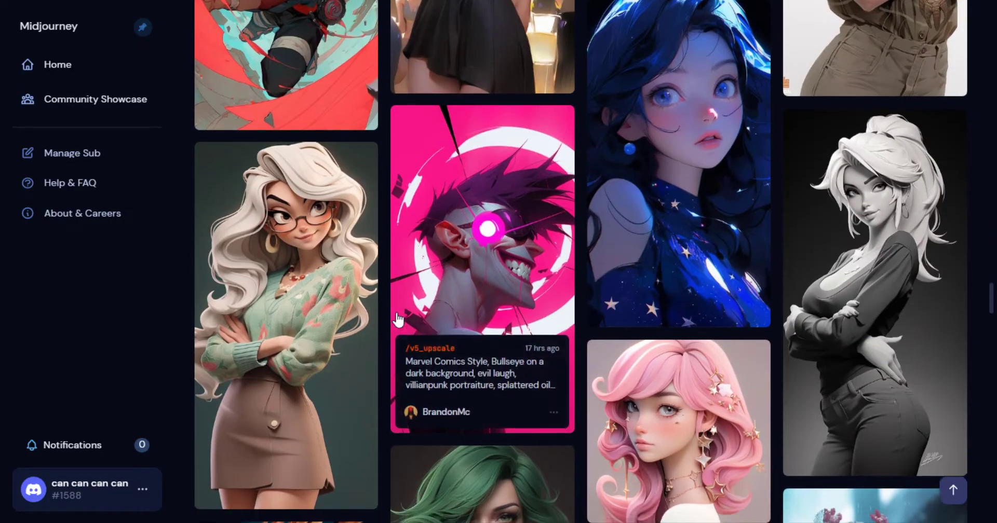
scroll(396, 313, down, 3)
scroll(396, 312, down, 3)
scroll(396, 317, down, 1)
scroll(396, 318, down, 2)
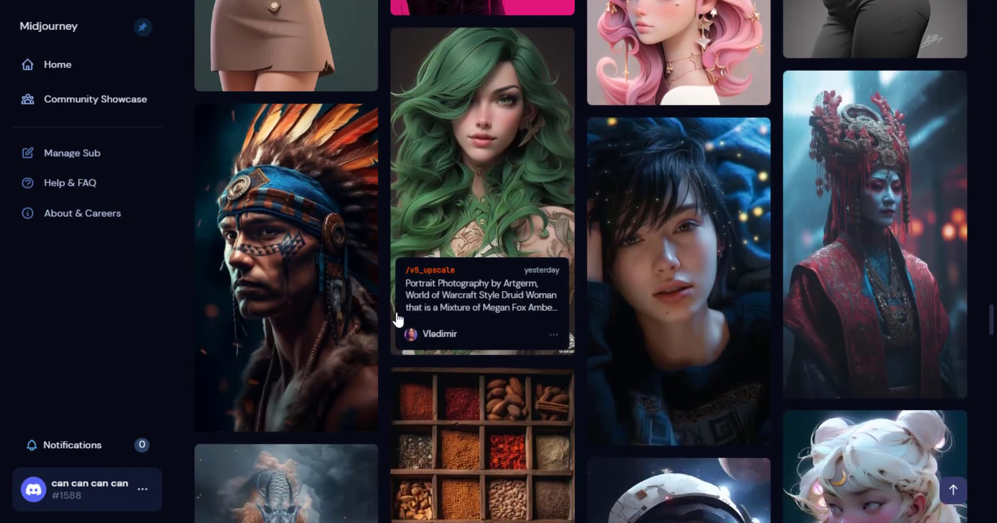
scroll(398, 321, down, 2)
scroll(397, 319, down, 5)
scroll(396, 313, down, 4)
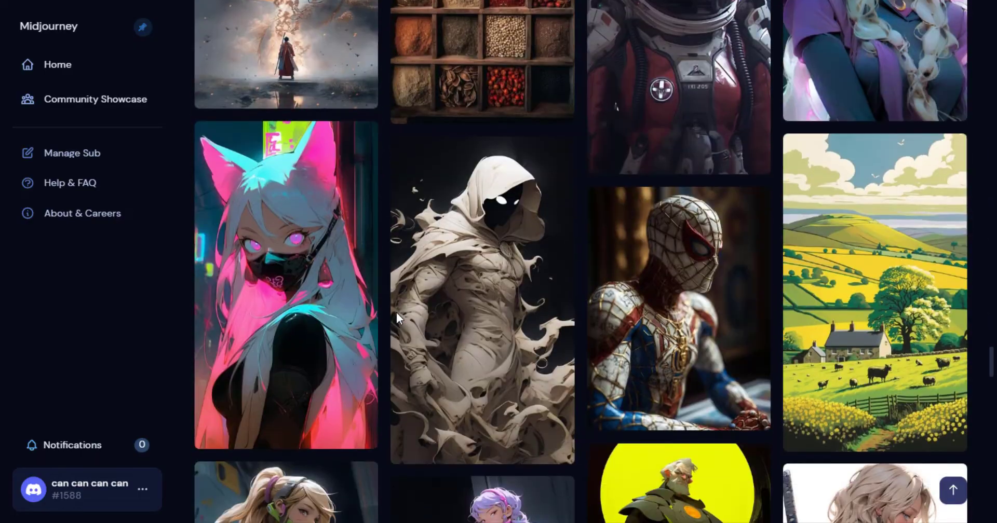
scroll(397, 312, down, 4)
scroll(467, 327, down, 3)
scroll(467, 327, down, 3)
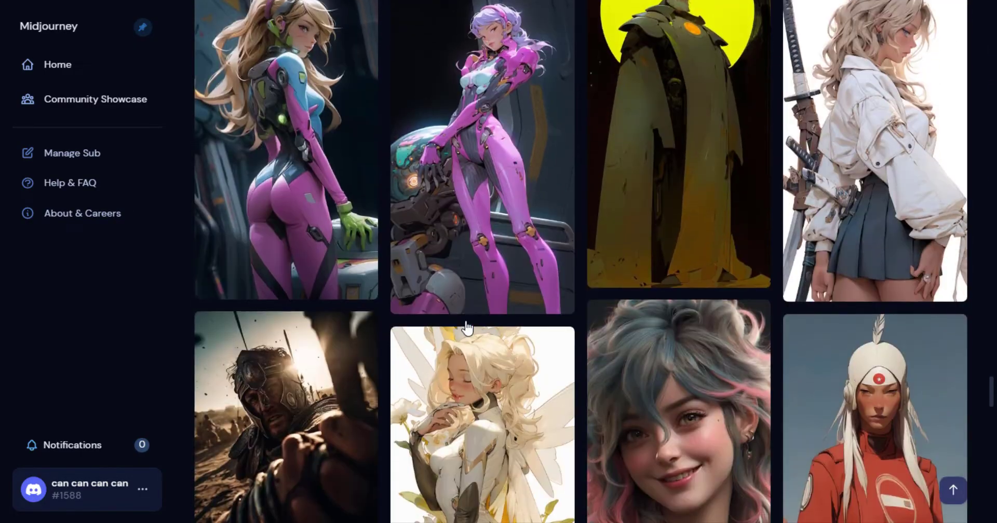
scroll(466, 327, down, 2)
scroll(465, 320, down, 1)
scroll(465, 320, down, 2)
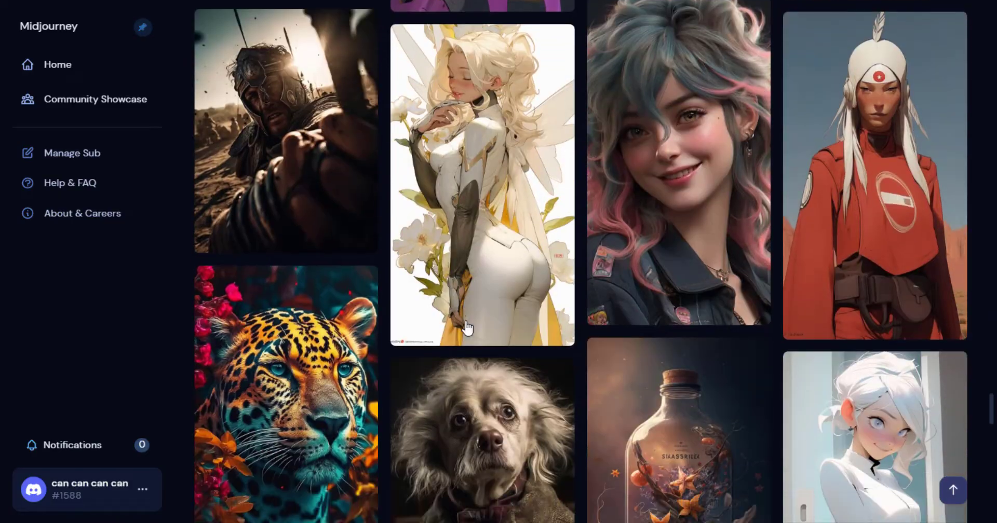
scroll(466, 318, down, 2)
scroll(469, 321, down, 3)
scroll(469, 321, down, 3)
scroll(469, 327, down, 5)
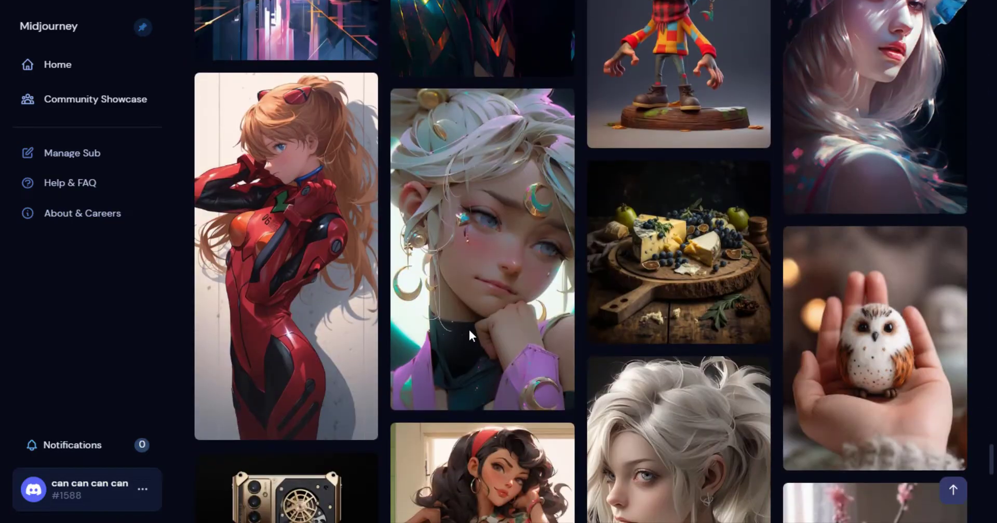
scroll(469, 329, down, 2)
scroll(469, 329, down, 3)
scroll(470, 330, down, 5)
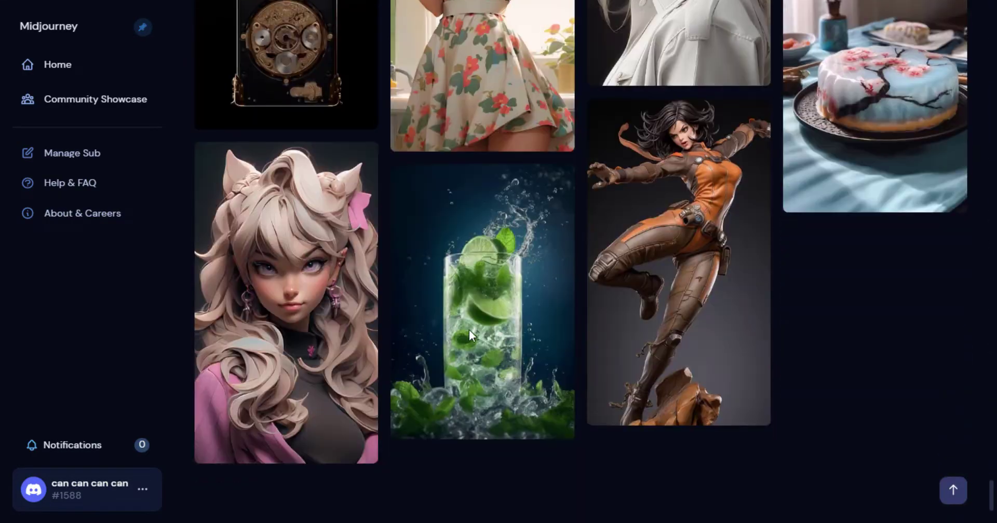
scroll(469, 329, down, 2)
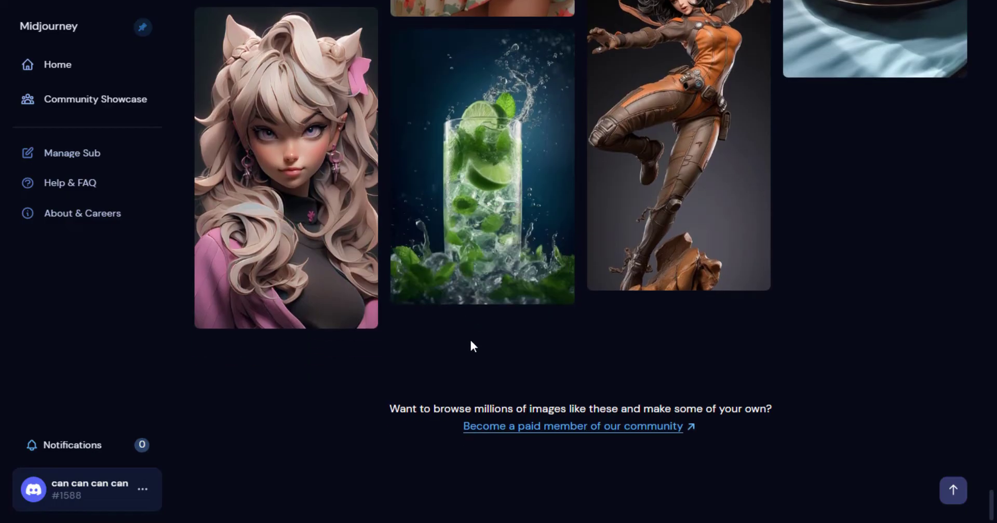
Step: Scroll back up to return to the Midjourney landing page
mouse_move(470, 296)
scroll(471, 274, up, 4)
scroll(471, 275, up, 5)
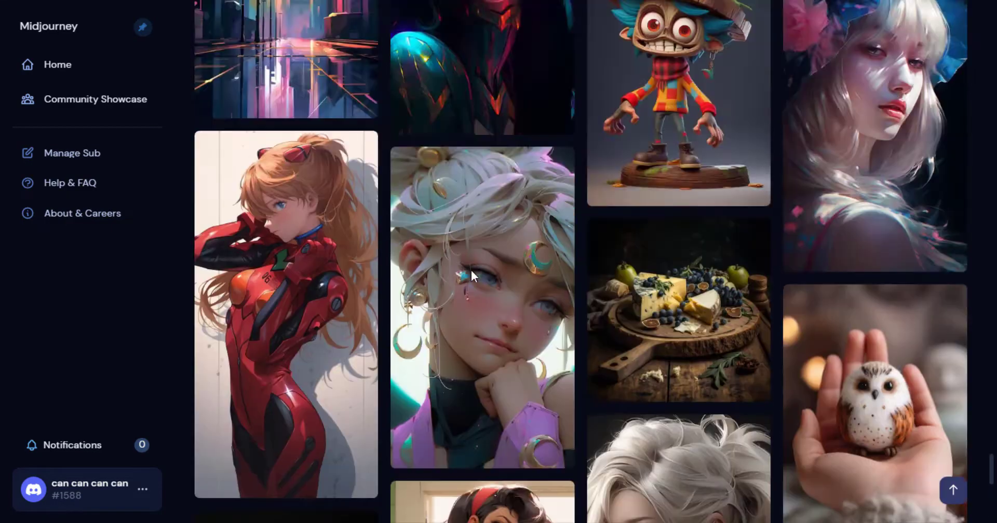
scroll(472, 275, up, 5)
scroll(471, 275, up, 3)
scroll(471, 271, up, 3)
scroll(471, 271, up, 3)
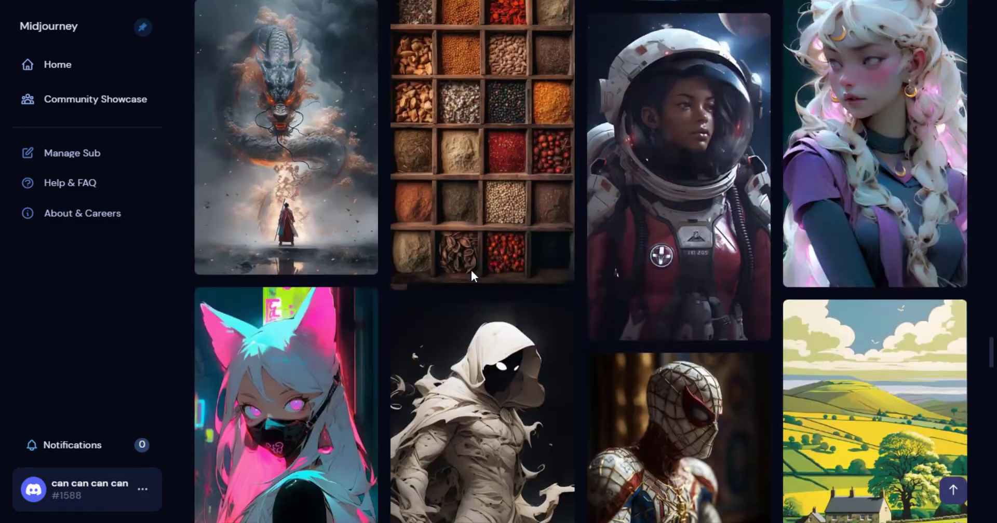
scroll(471, 271, up, 3)
scroll(471, 272, up, 3)
scroll(471, 271, up, 5)
scroll(471, 271, up, 5)
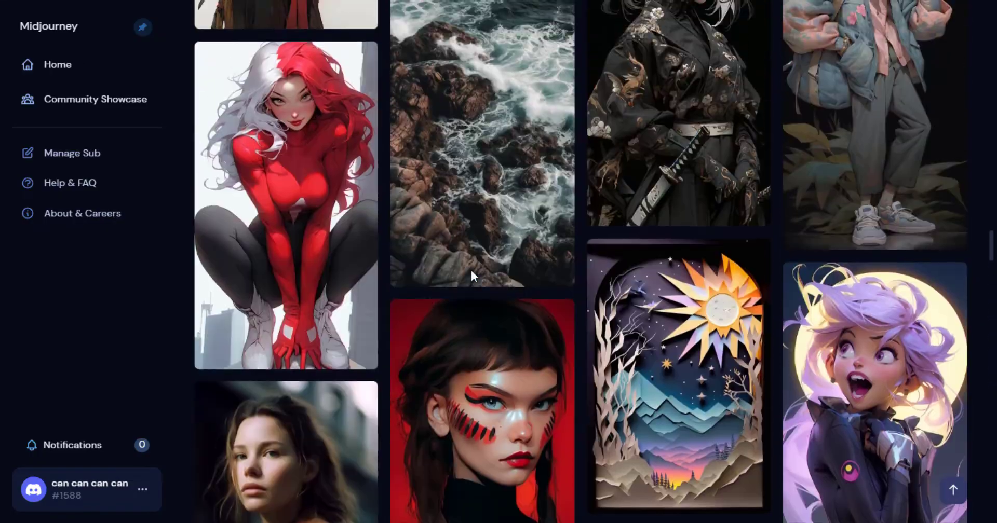
scroll(471, 270, up, 3)
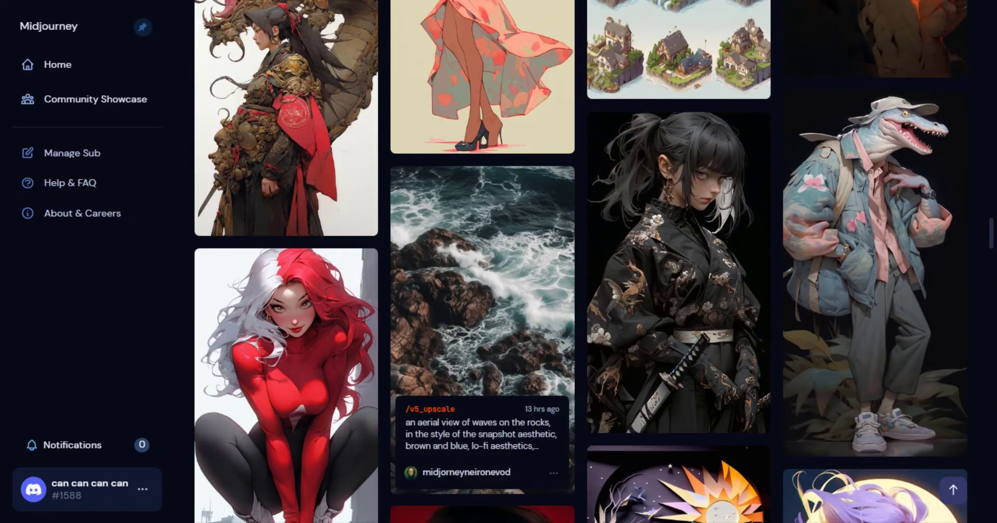
scroll(320, 395, up, 5)
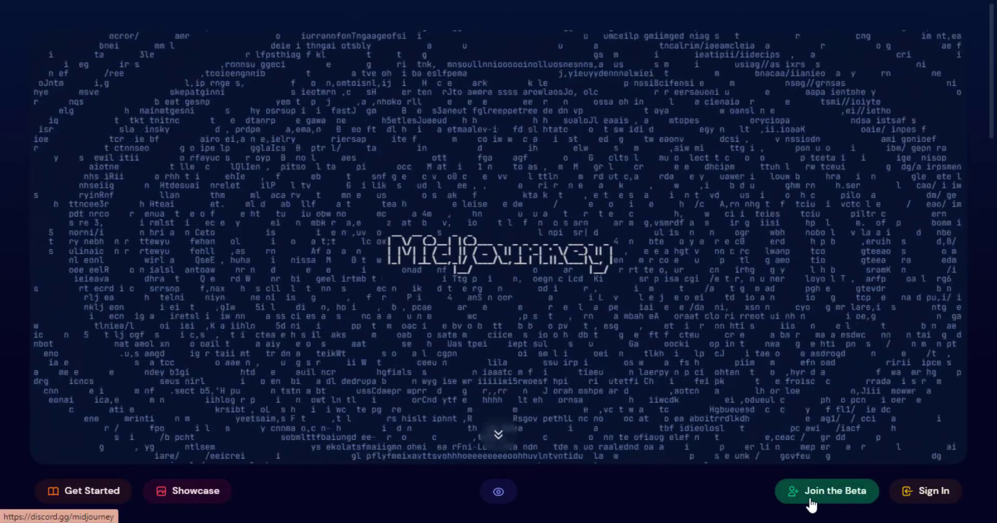
Step: Launch the Midjourney Discord server from Join the Beta and scroll its channels to the newbies rooms
click(811, 505)
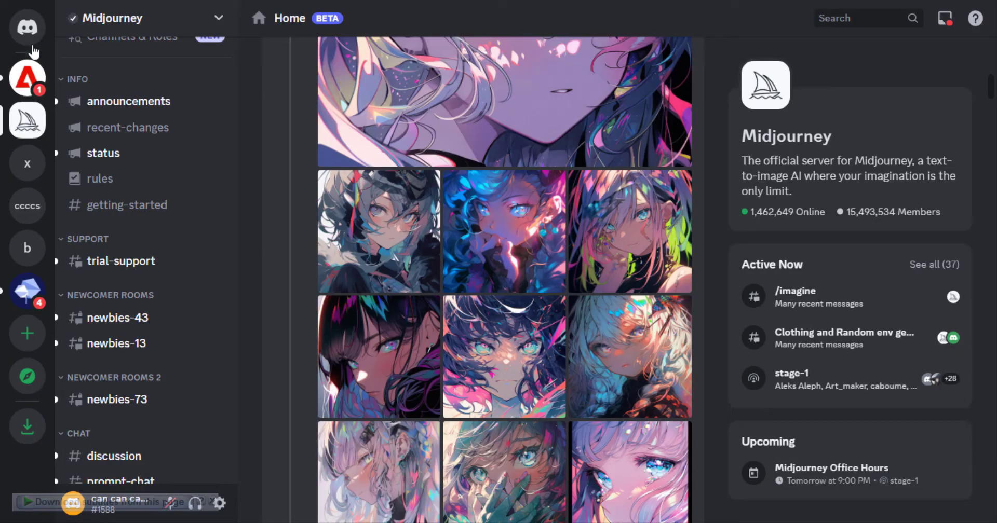
scroll(122, 225, down, 3)
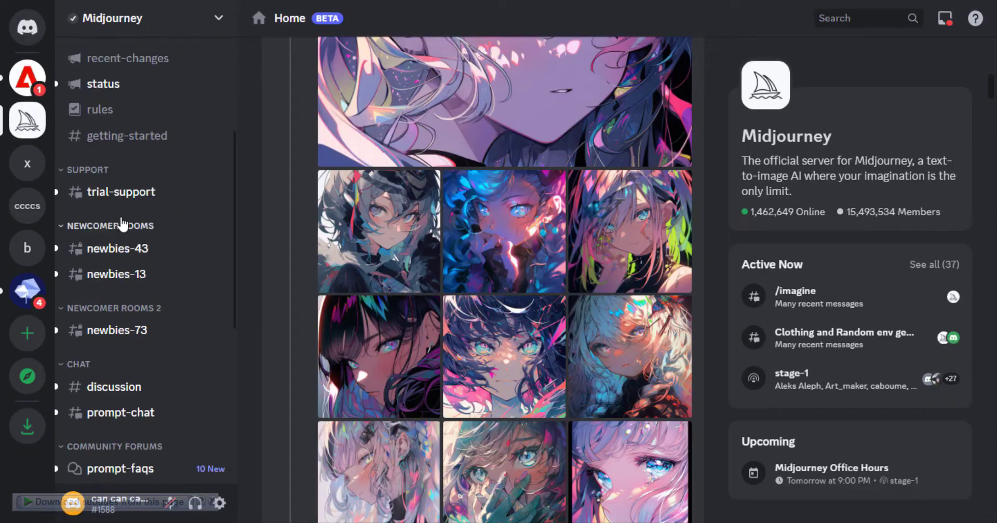
mouse_move(118, 252)
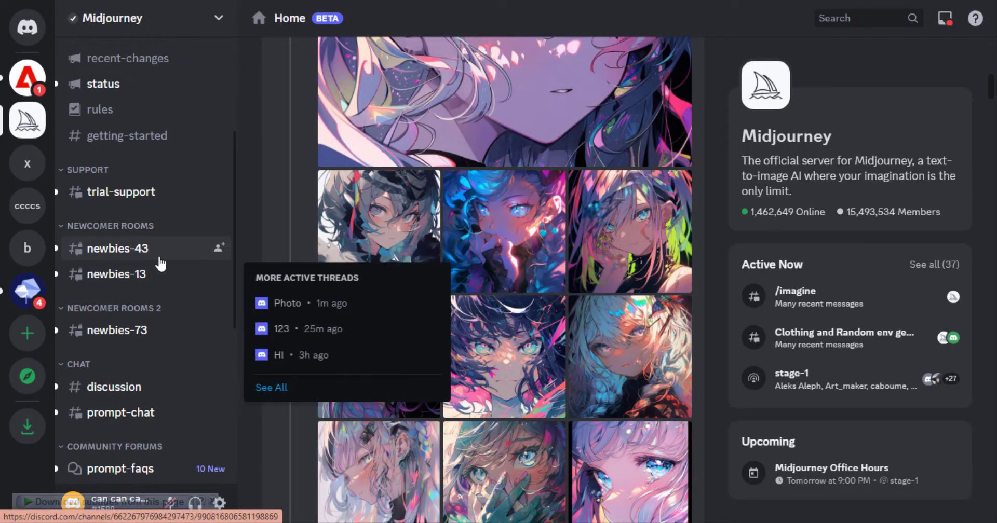
mouse_move(148, 318)
mouse_move(158, 259)
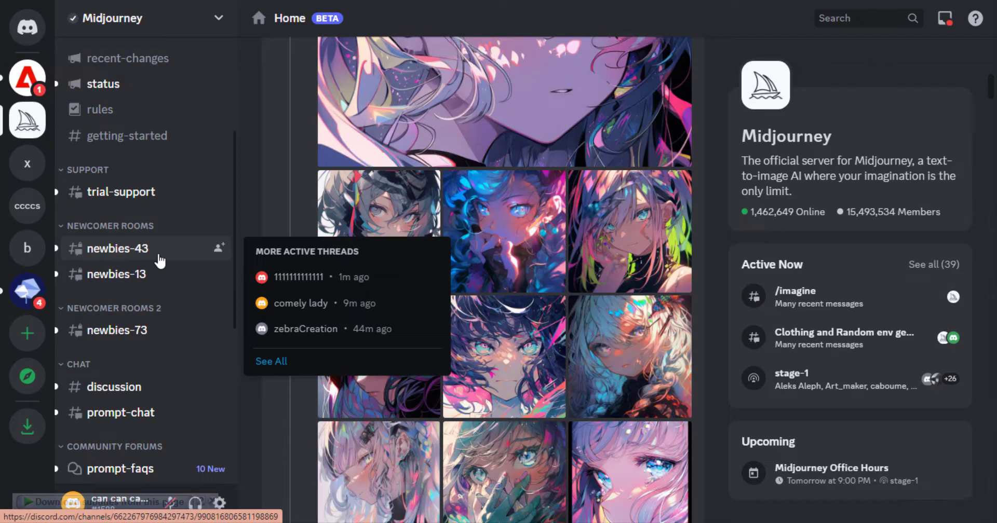
Step: Open #newbies-43 and scroll down through its latest image posts
click(160, 262)
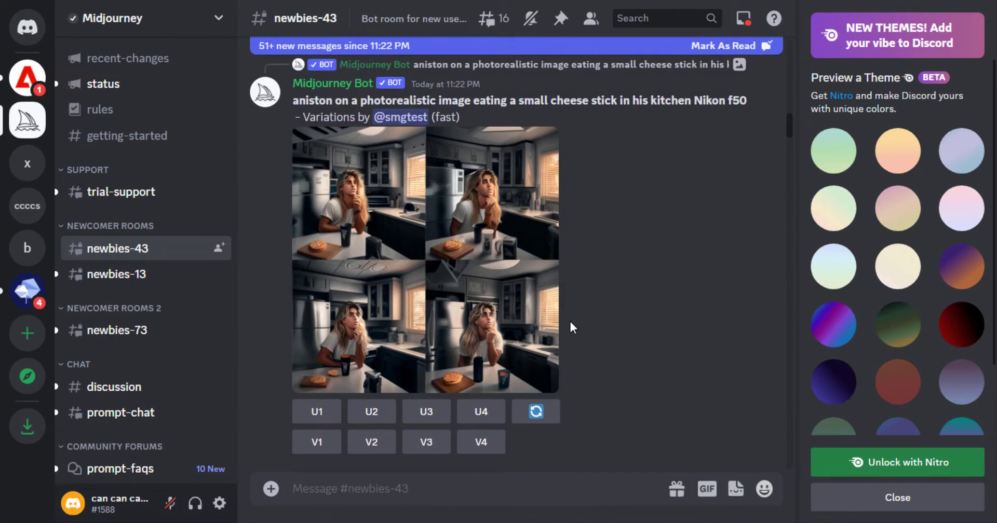
scroll(569, 327, down, 5)
scroll(642, 339, down, 5)
scroll(642, 340, down, 5)
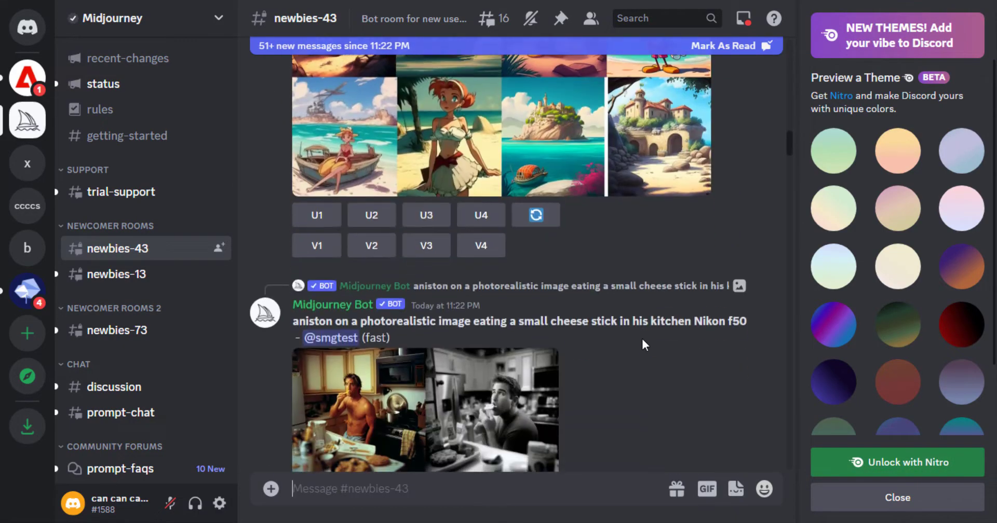
scroll(642, 339, down, 5)
scroll(608, 344, down, 3)
scroll(609, 344, down, 2)
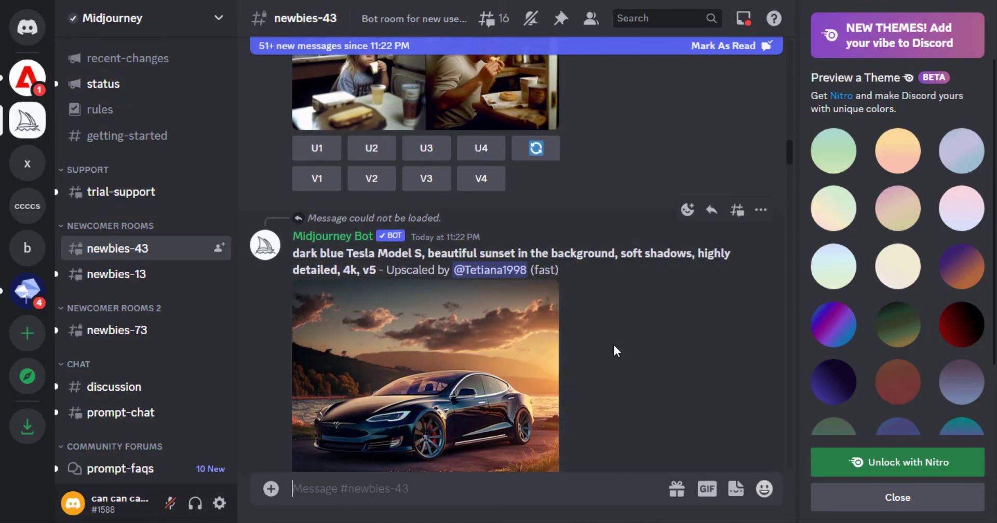
scroll(613, 343, down, 5)
scroll(597, 356, down, 5)
scroll(596, 355, down, 5)
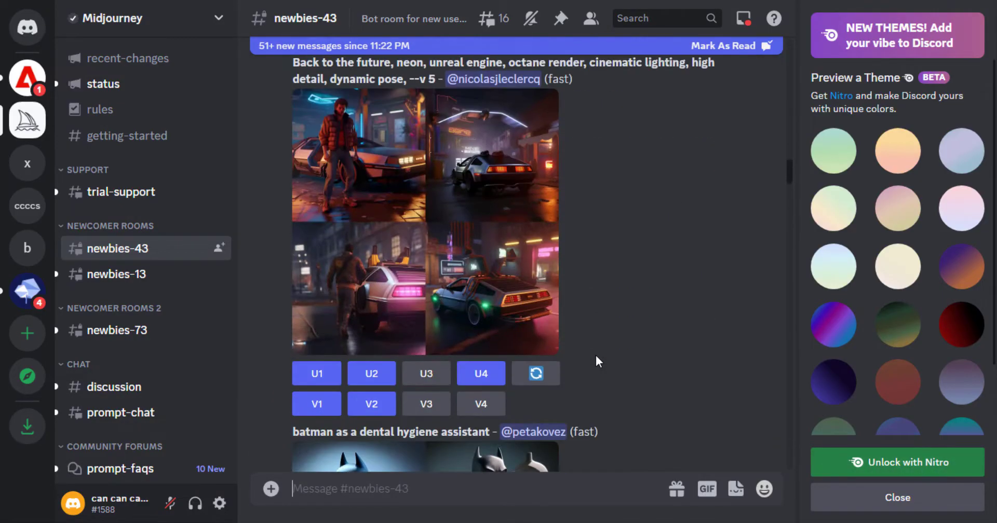
scroll(596, 355, down, 5)
scroll(596, 355, down, 5)
scroll(596, 358, down, 5)
scroll(592, 359, down, 5)
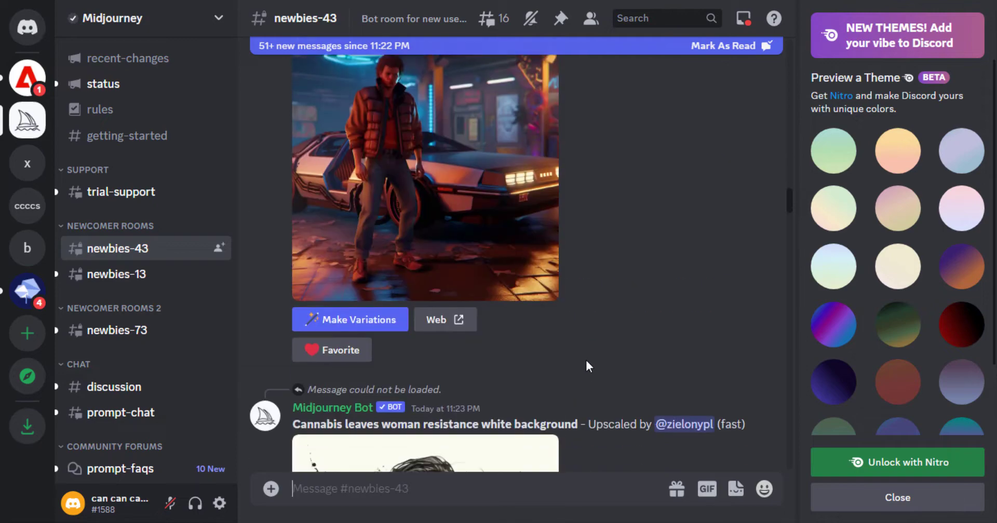
scroll(596, 340, down, 5)
scroll(595, 341, down, 5)
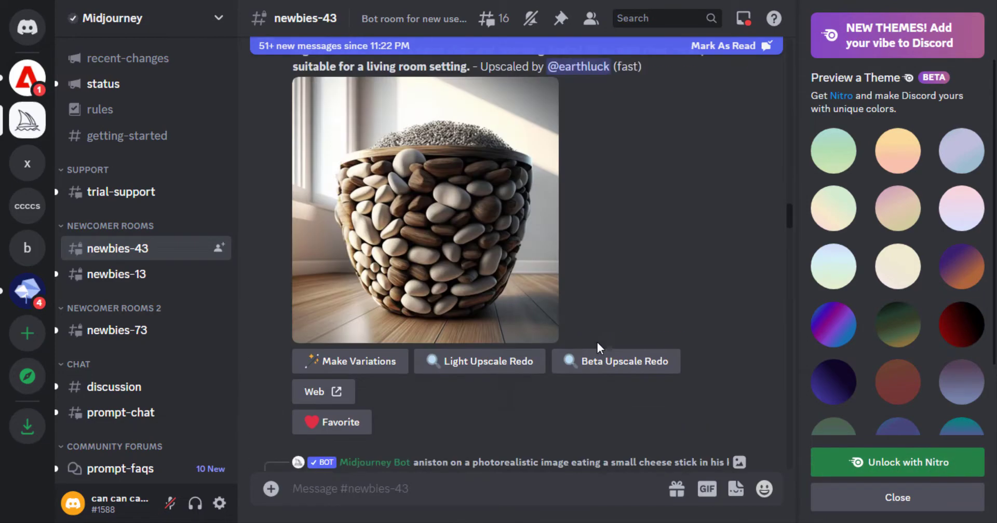
scroll(592, 342, down, 5)
scroll(592, 349, down, 5)
scroll(592, 349, down, 5)
scroll(592, 349, down, 5)
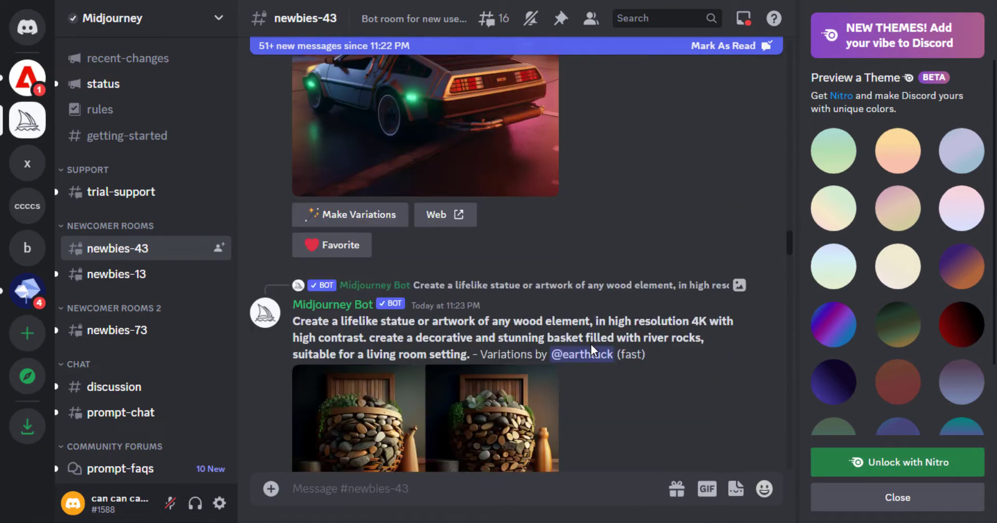
scroll(592, 350, down, 5)
scroll(592, 346, down, 5)
scroll(592, 346, down, 5)
scroll(592, 346, down, 5)
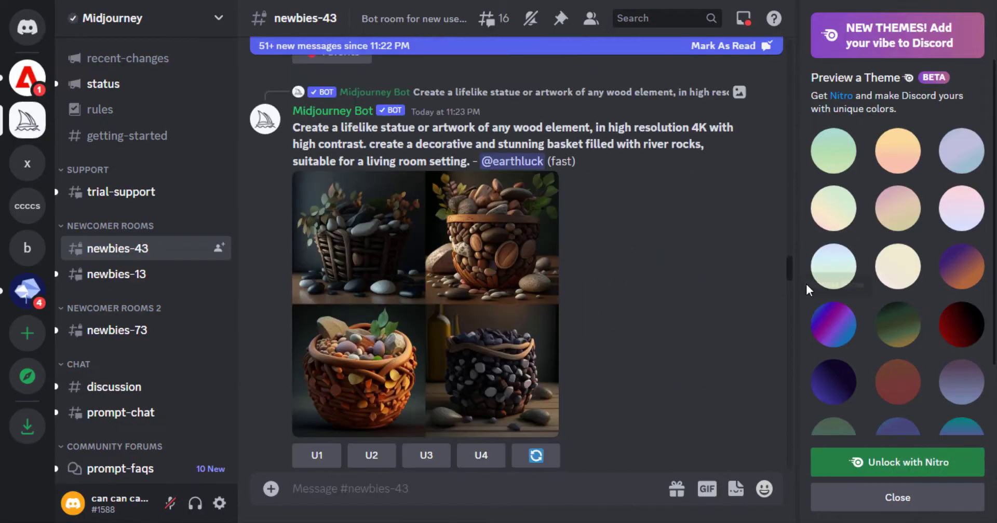
drag(790, 269, 789, 467)
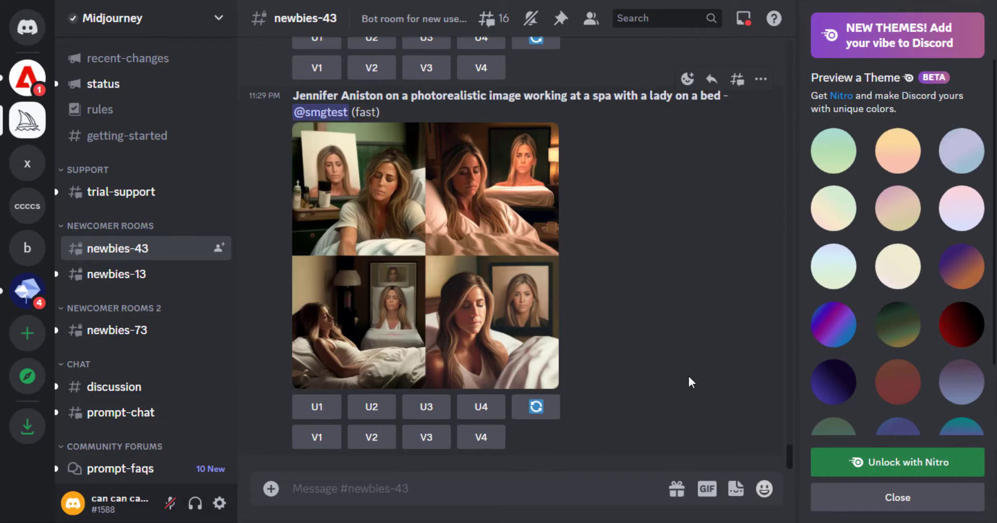
Step: Dismiss the Nitro theme preview panel and scroll back up through the image grids
key(Escape)
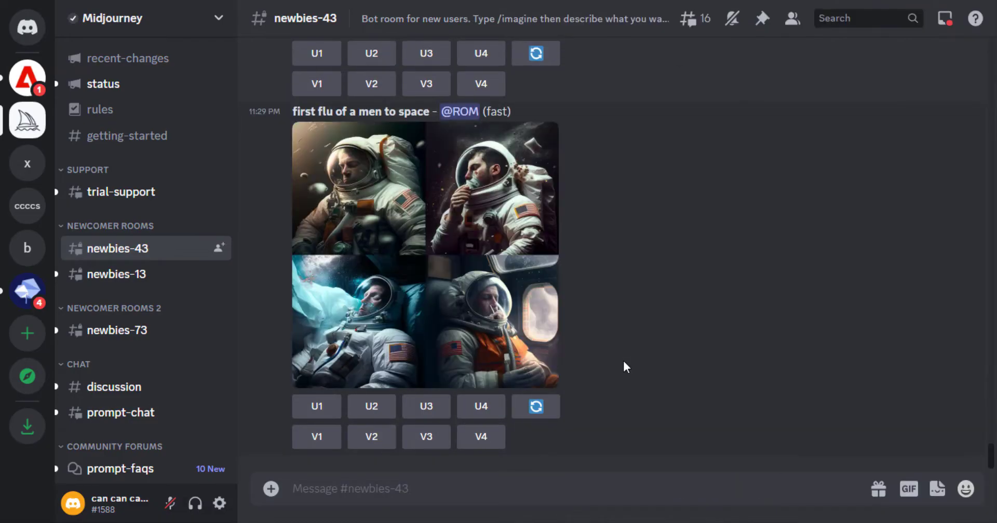
scroll(530, 359, up, 4)
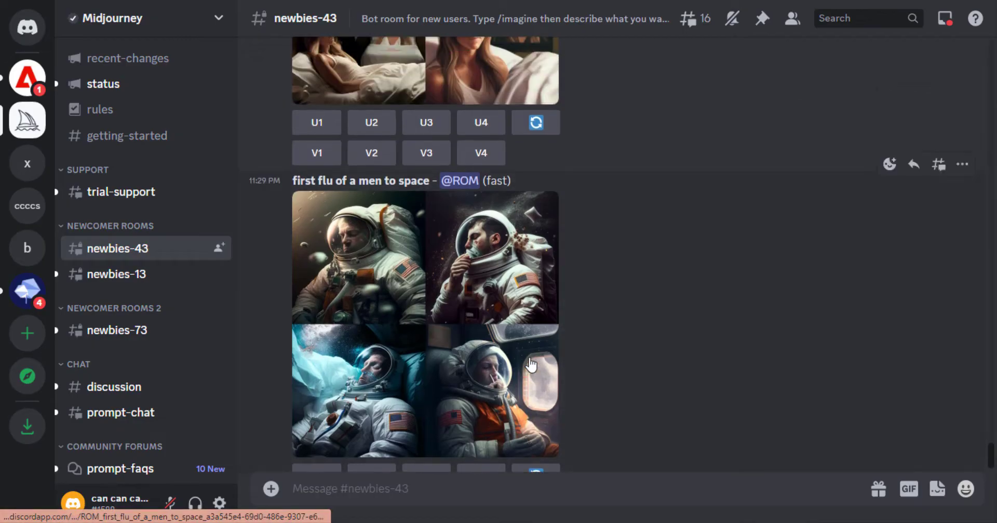
scroll(530, 359, down, 4)
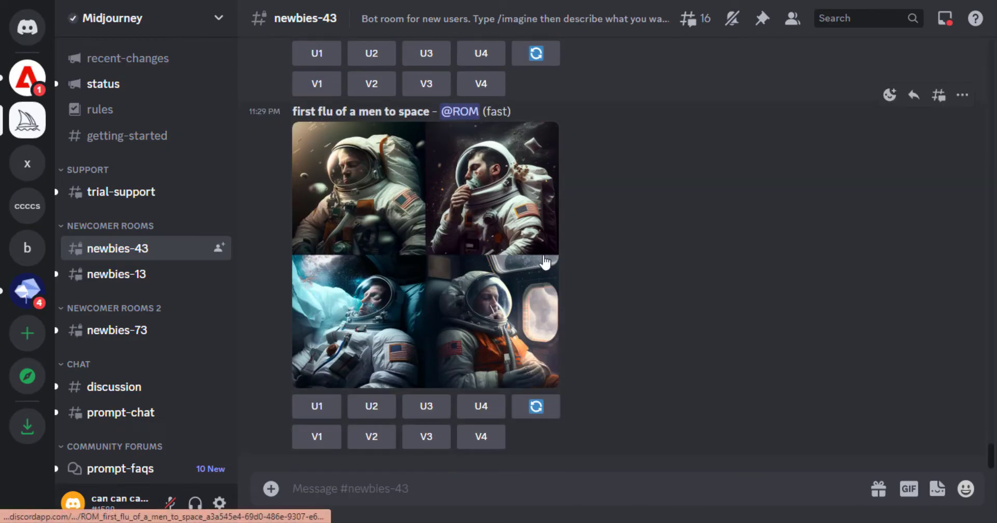
scroll(539, 266, up, 2)
scroll(539, 270, up, 2)
scroll(539, 270, up, 3)
scroll(537, 270, up, 5)
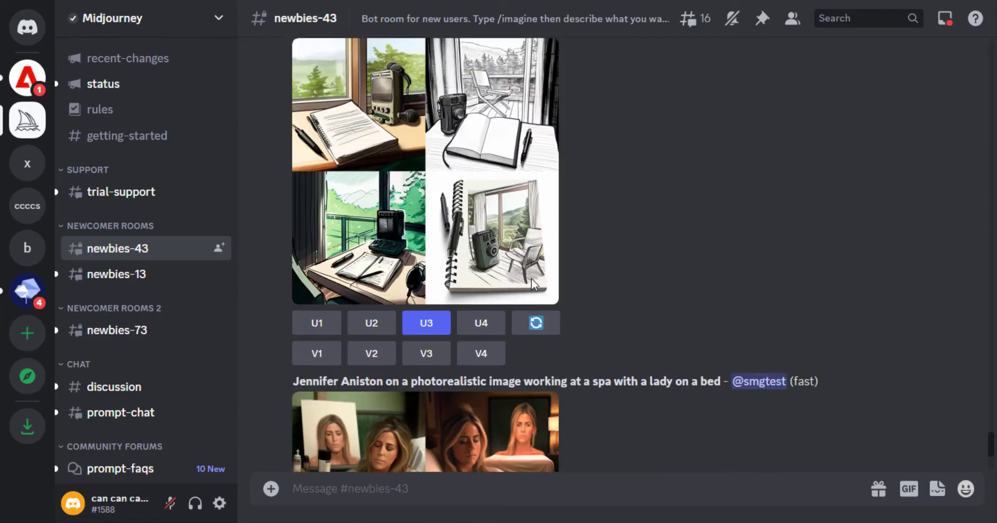
scroll(531, 278, up, 3)
scroll(525, 279, up, 3)
scroll(525, 279, up, 3)
scroll(525, 281, up, 2)
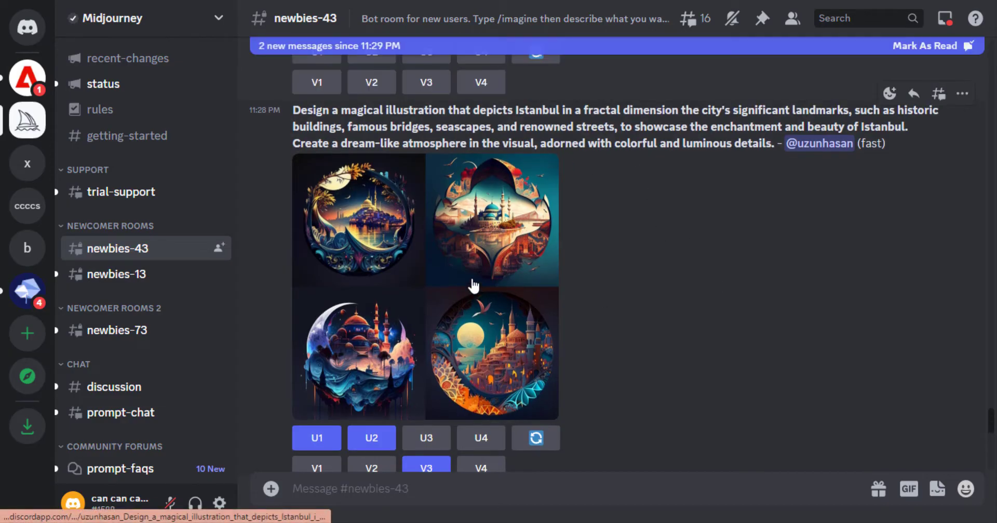
scroll(473, 280, down, 1)
scroll(473, 281, down, 3)
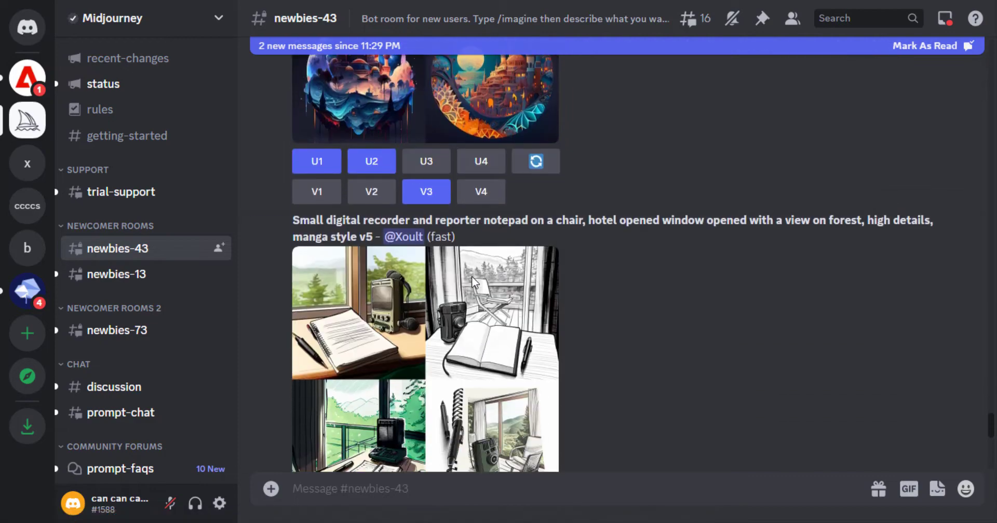
scroll(473, 280, up, 3)
Step: Enlarge the Istanbul fractal image grid, close it, and scroll up through older results
click(486, 260)
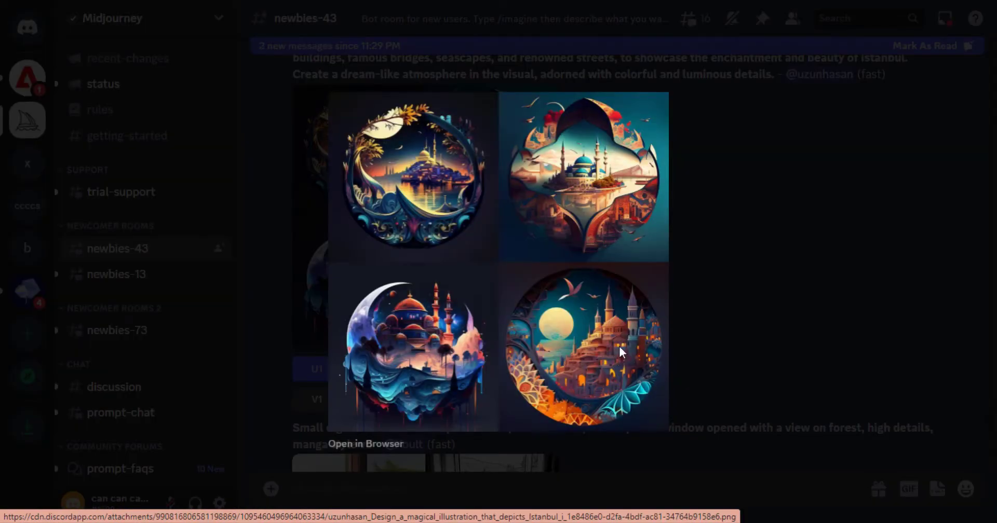
click(724, 301)
scroll(570, 358, up, 5)
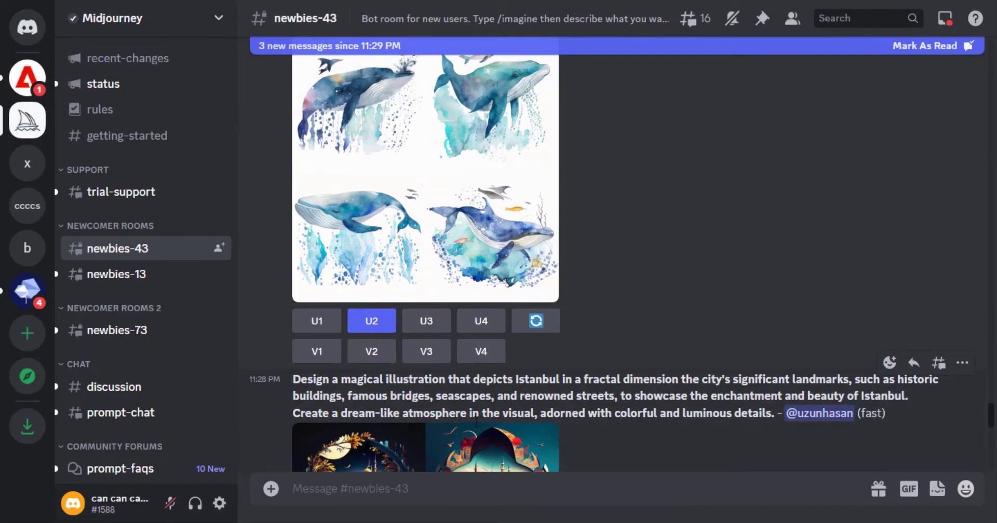
scroll(471, 422, up, 3)
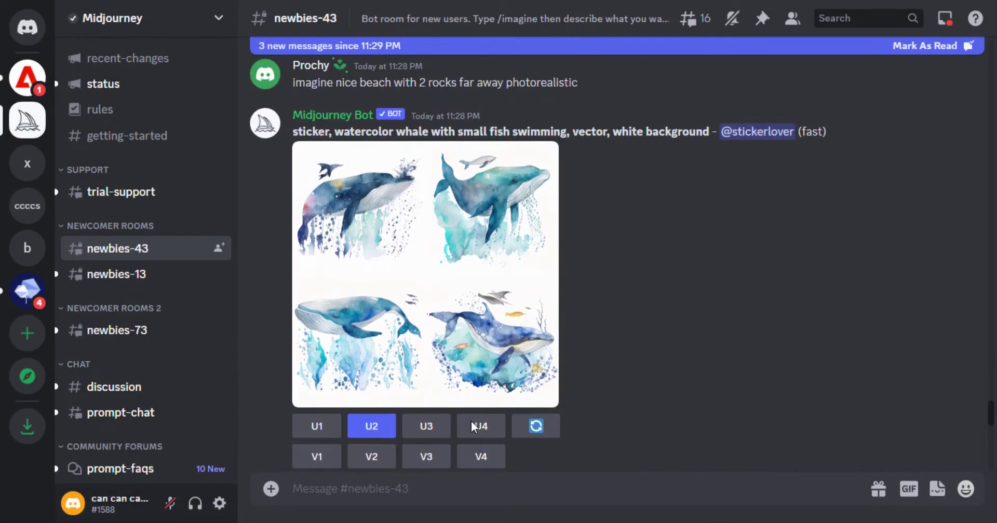
scroll(445, 394, up, 5)
scroll(446, 394, up, 1)
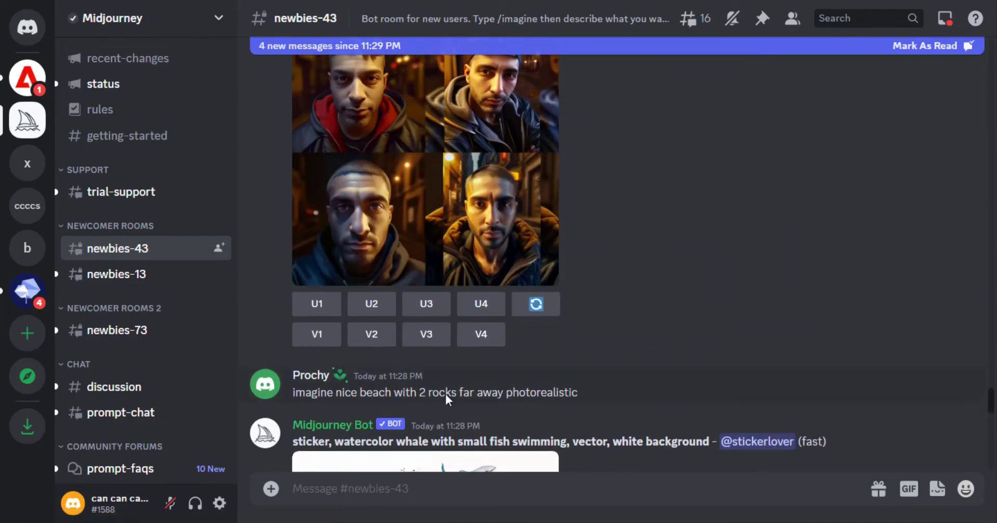
scroll(446, 394, up, 4)
scroll(445, 394, up, 2)
scroll(446, 395, up, 3)
scroll(446, 394, up, 4)
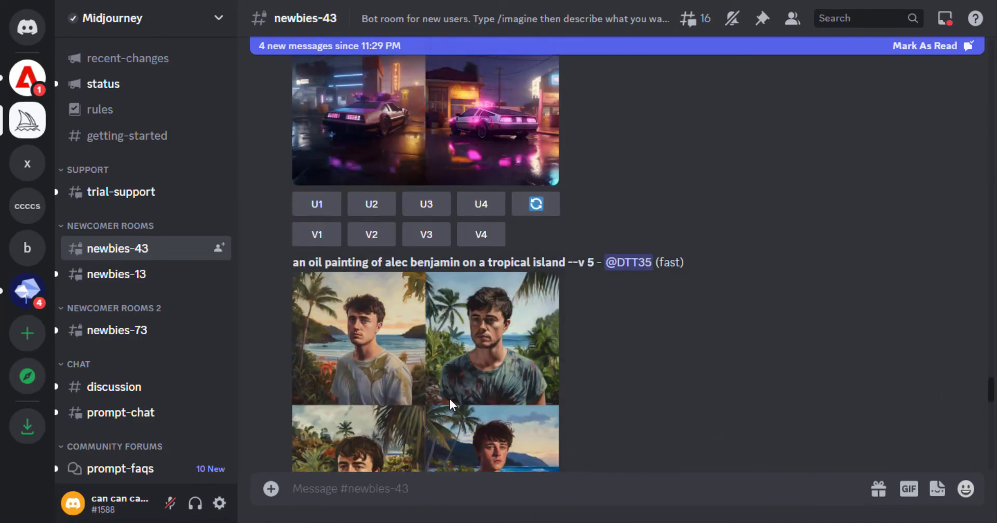
scroll(450, 398, up, 3)
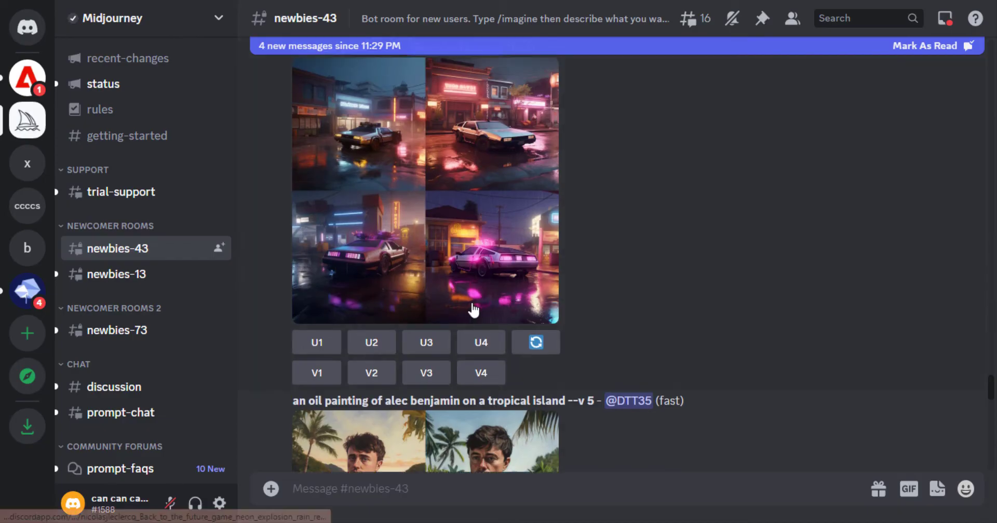
Step: Browse the remaining newbies-43 posts, then switch to the newbies-13 channel
scroll(464, 304, up, 6)
scroll(464, 303, up, 1)
scroll(463, 303, up, 3)
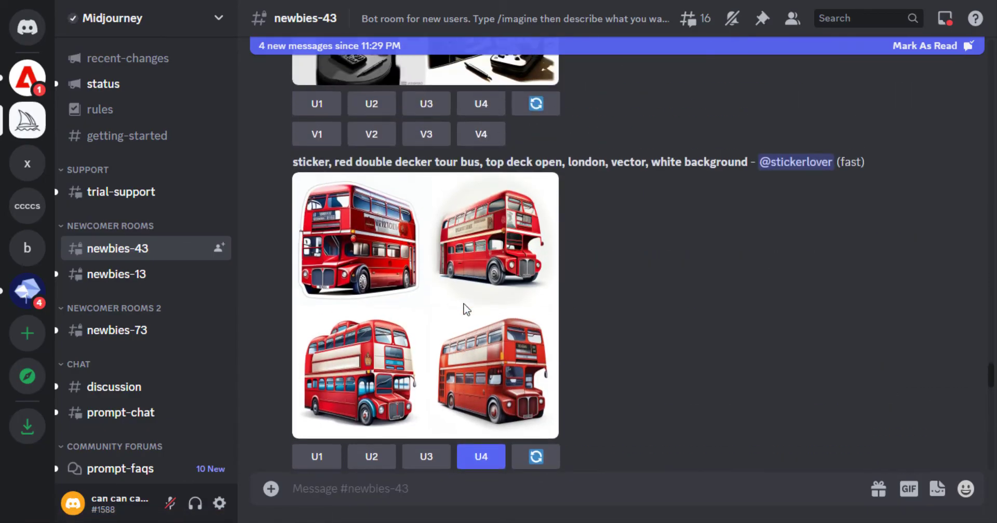
scroll(464, 303, up, 3)
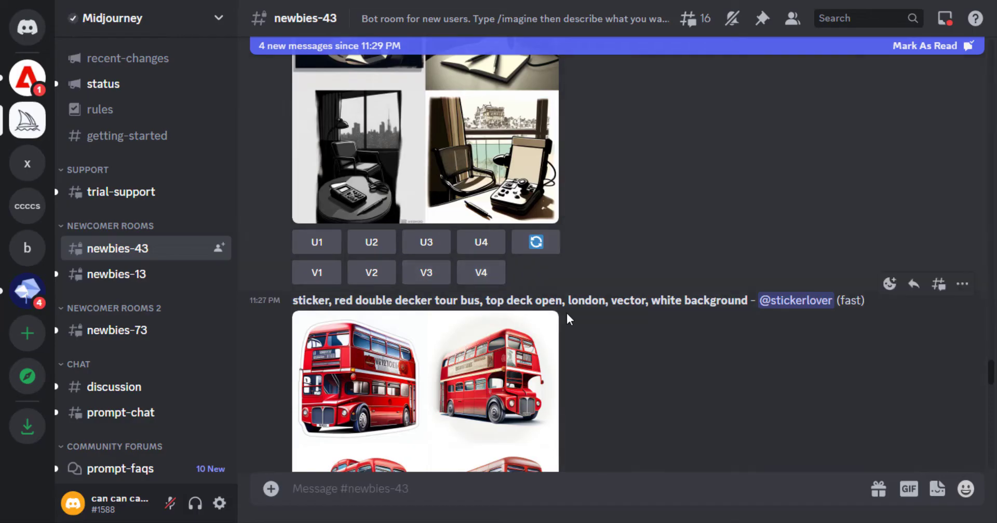
scroll(568, 316, down, 1)
scroll(495, 386, up, 3)
scroll(493, 384, up, 3)
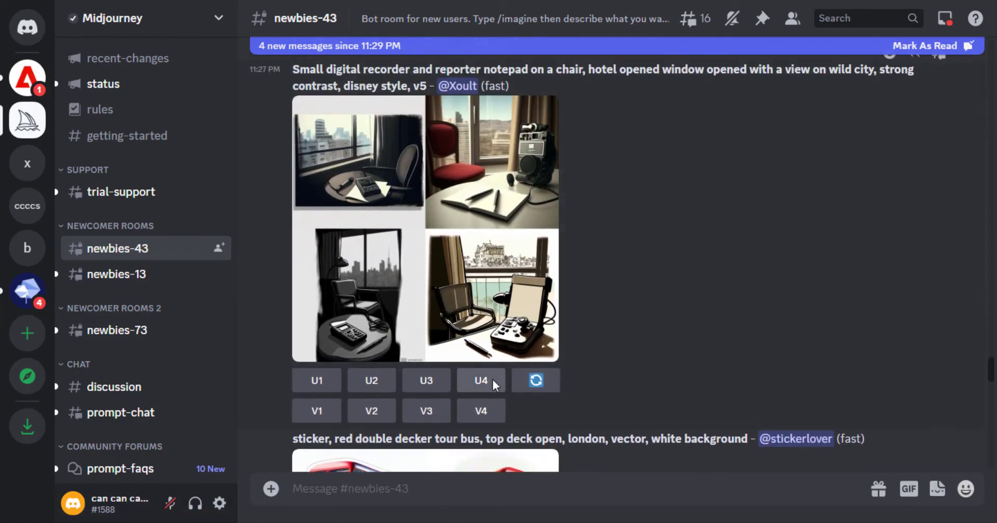
scroll(499, 330, up, 2)
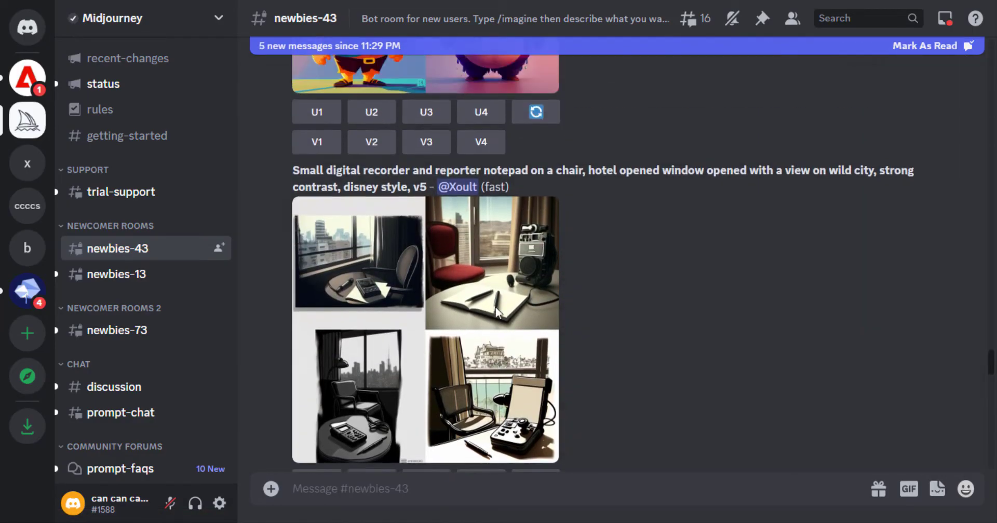
scroll(512, 312, up, 4)
scroll(513, 303, down, 2)
scroll(515, 304, down, 5)
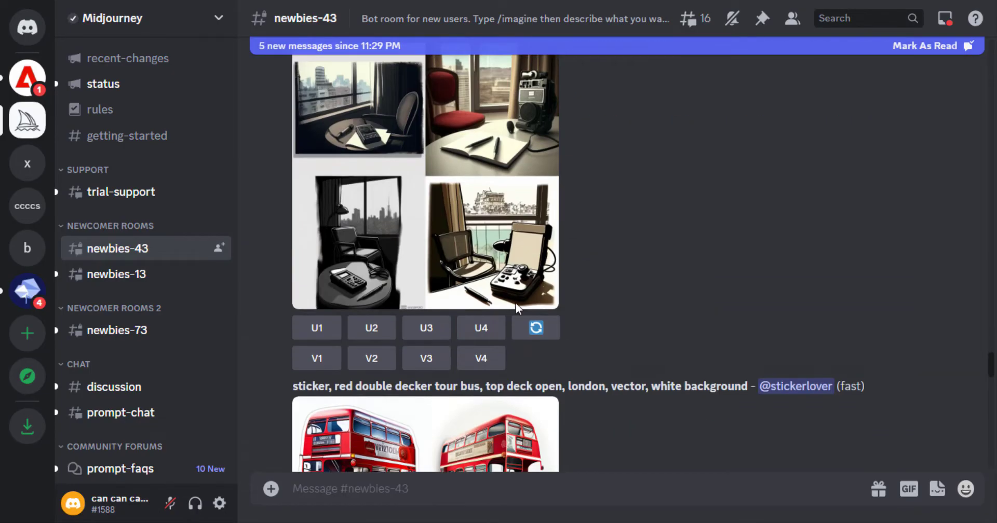
scroll(491, 302, down, 2)
scroll(492, 307, down, 3)
scroll(492, 308, down, 3)
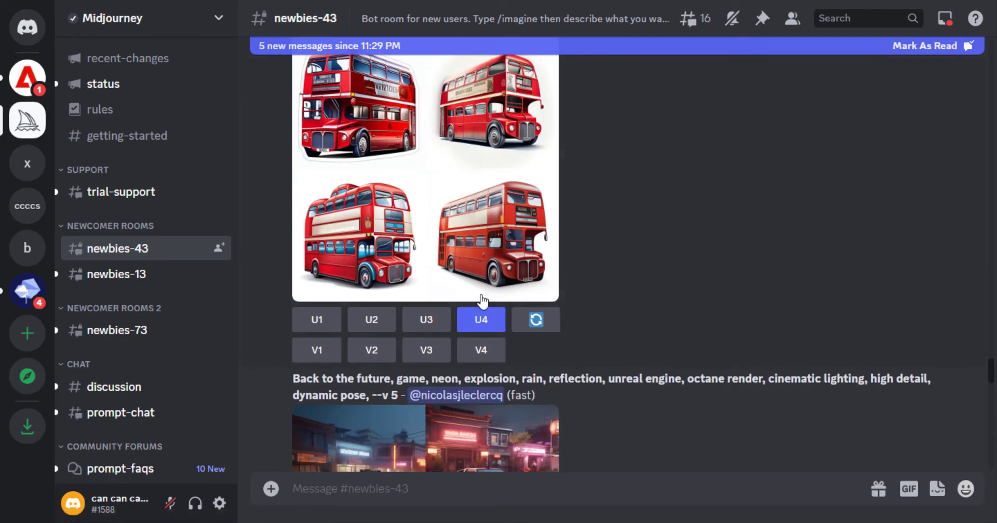
scroll(481, 299, down, 3)
click(141, 281)
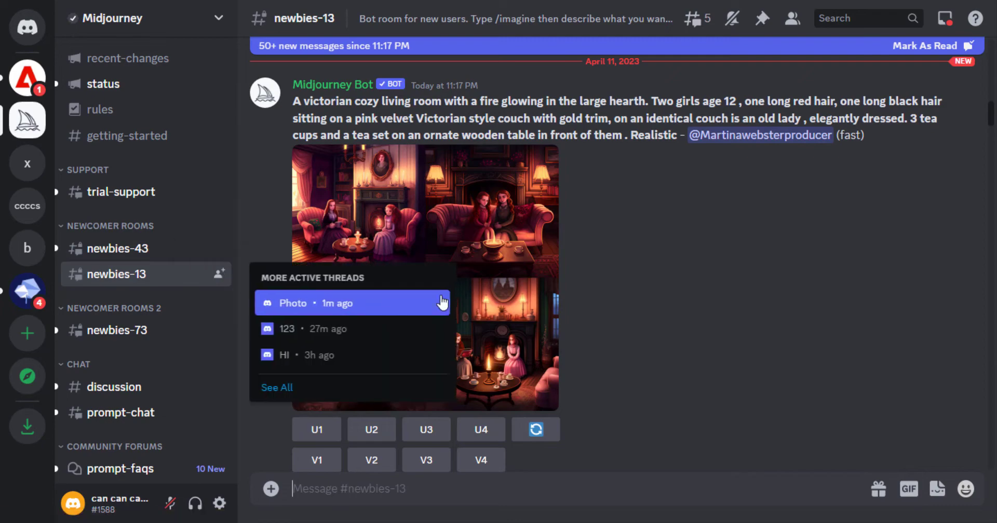
scroll(667, 316, down, 2)
scroll(667, 325, down, 4)
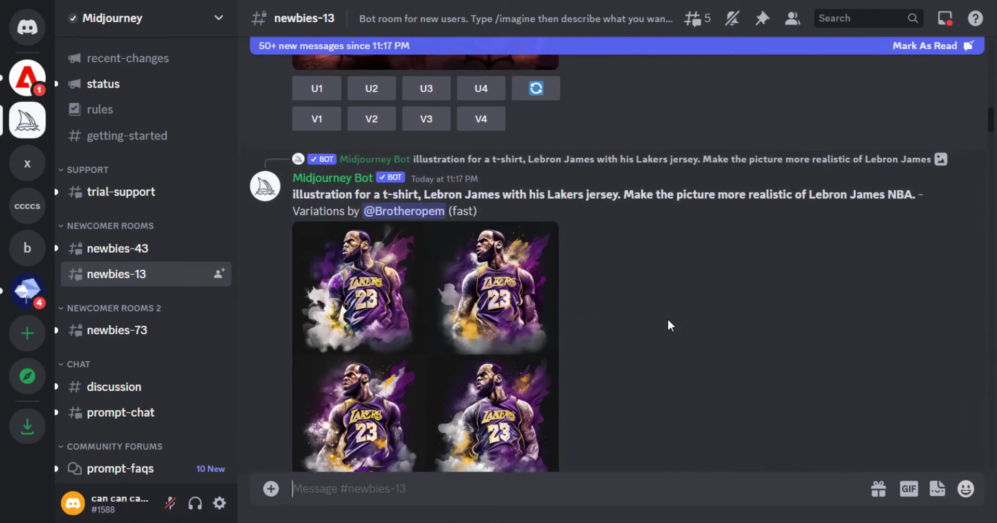
scroll(640, 315, up, 4)
scroll(621, 296, down, 3)
scroll(618, 295, down, 3)
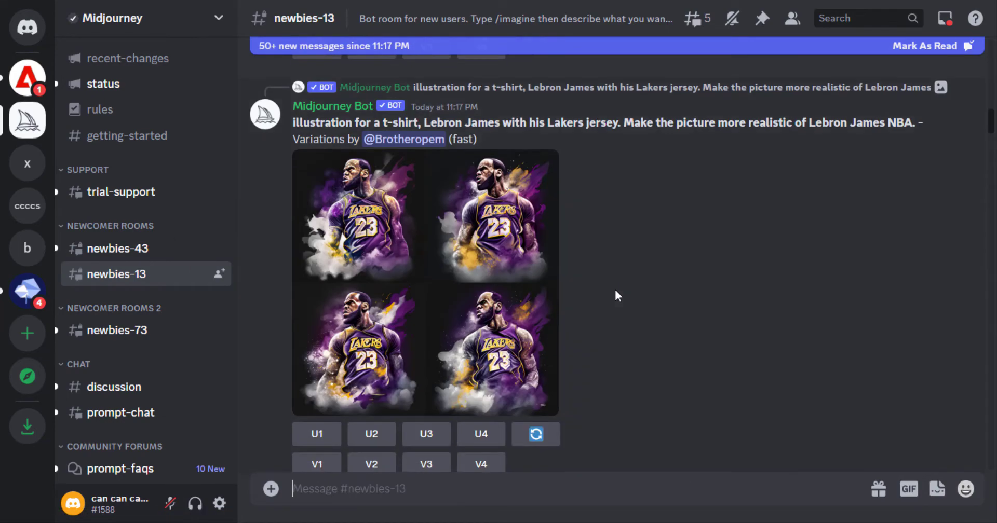
scroll(617, 295, down, 3)
scroll(617, 295, down, 4)
scroll(616, 291, down, 3)
scroll(615, 290, down, 4)
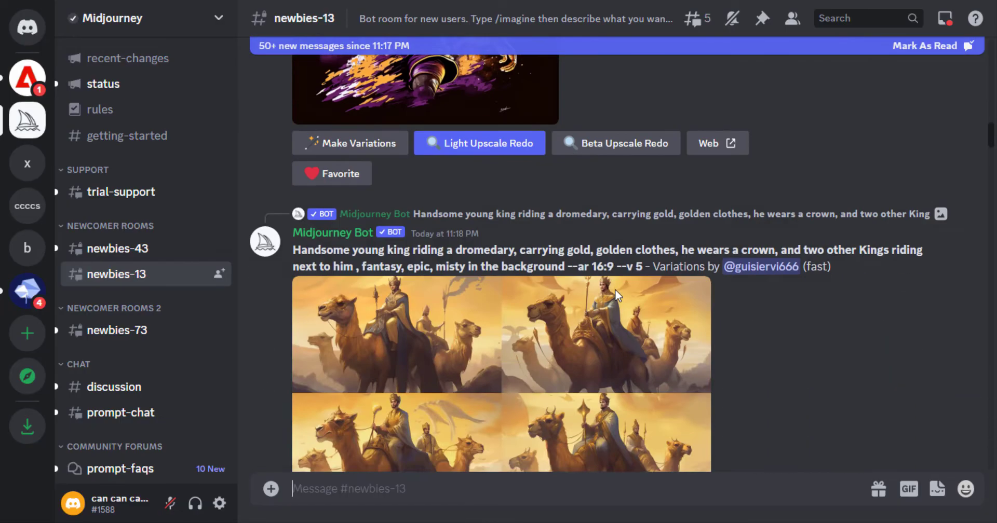
scroll(615, 293, down, 2)
scroll(615, 292, down, 3)
scroll(616, 290, down, 1)
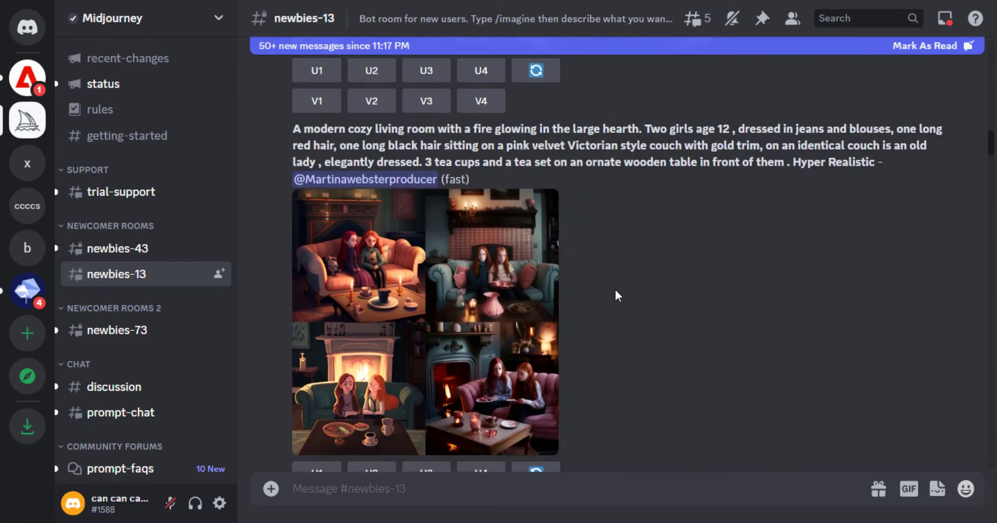
scroll(617, 290, down, 4)
scroll(617, 291, down, 6)
scroll(616, 296, down, 5)
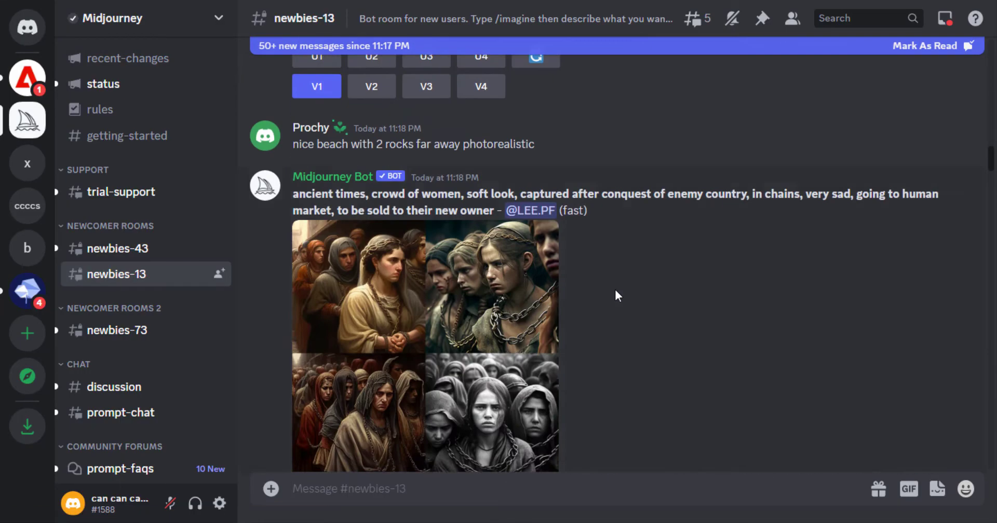
scroll(616, 296, down, 5)
scroll(616, 297, down, 5)
scroll(618, 294, down, 4)
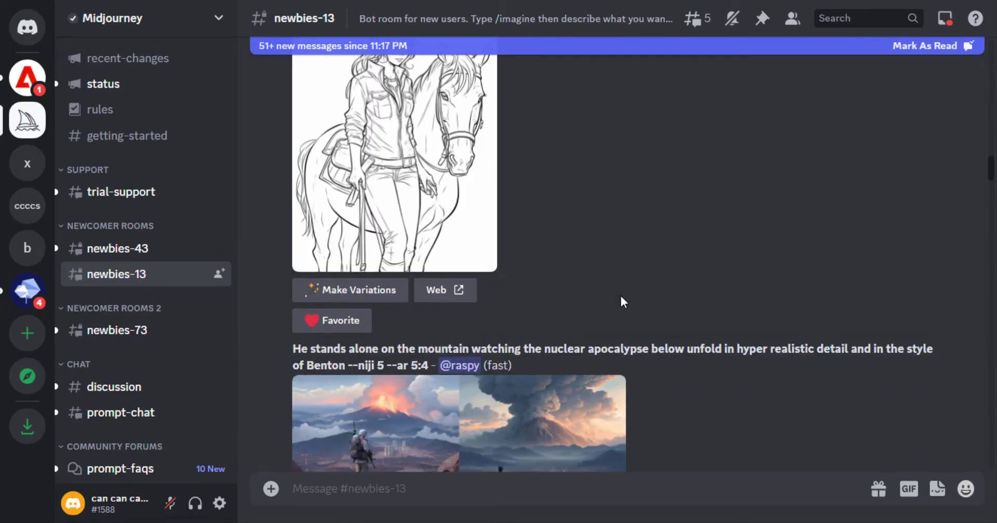
scroll(620, 297, down, 2)
scroll(621, 296, down, 3)
scroll(621, 296, down, 5)
scroll(621, 296, down, 1)
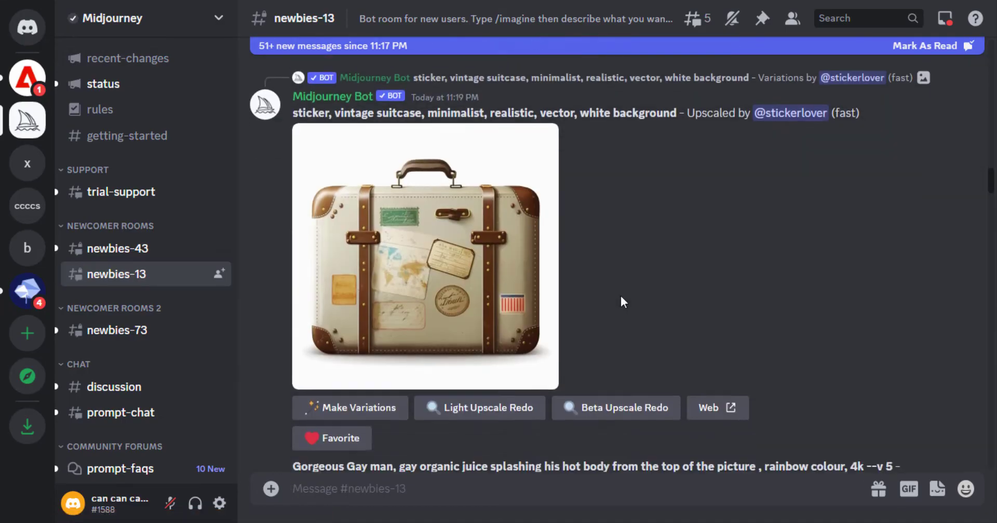
scroll(622, 296, down, 5)
scroll(621, 295, down, 2)
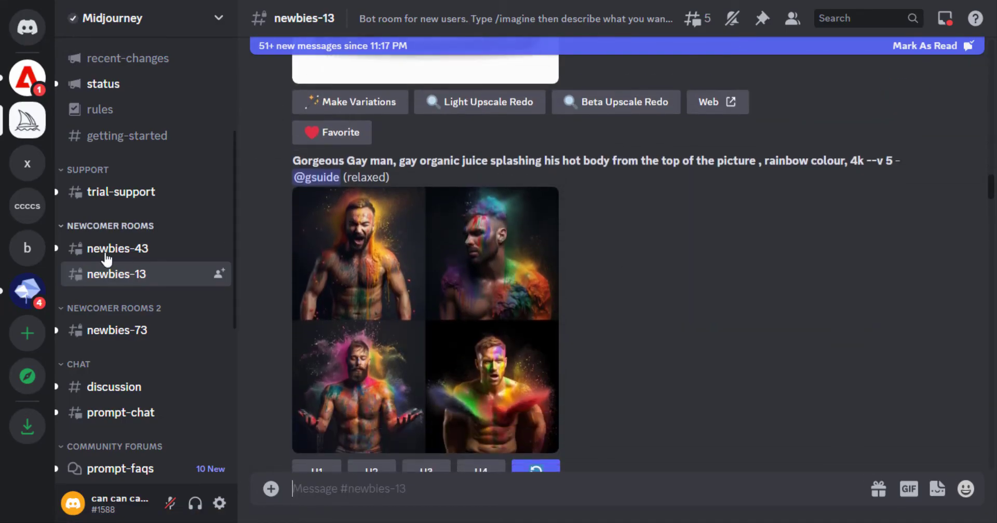
Step: Switch to the newbies-73 channel under NEWCOMER ROOMS 2 and scroll through its newest image posts
click(150, 330)
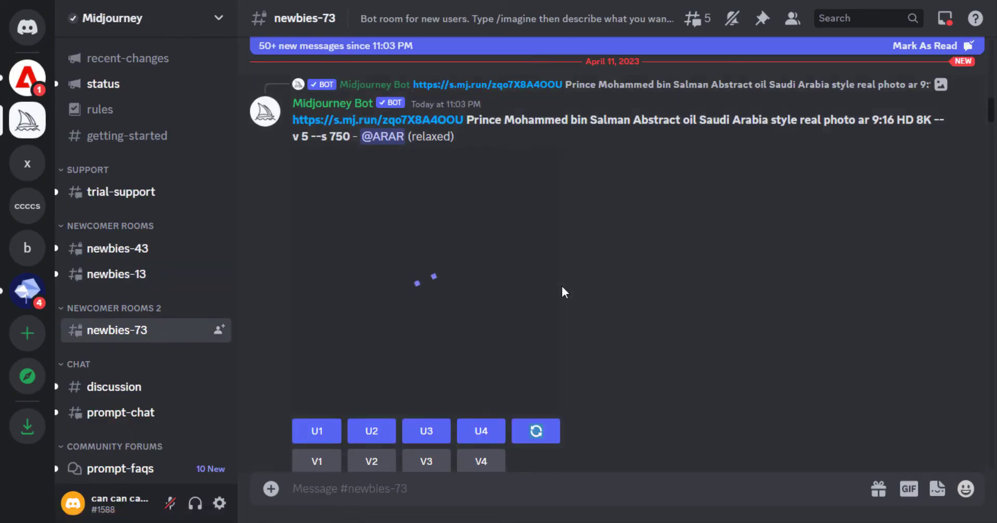
scroll(563, 294, down, 3)
scroll(563, 294, down, 1)
scroll(564, 293, down, 3)
scroll(562, 293, down, 4)
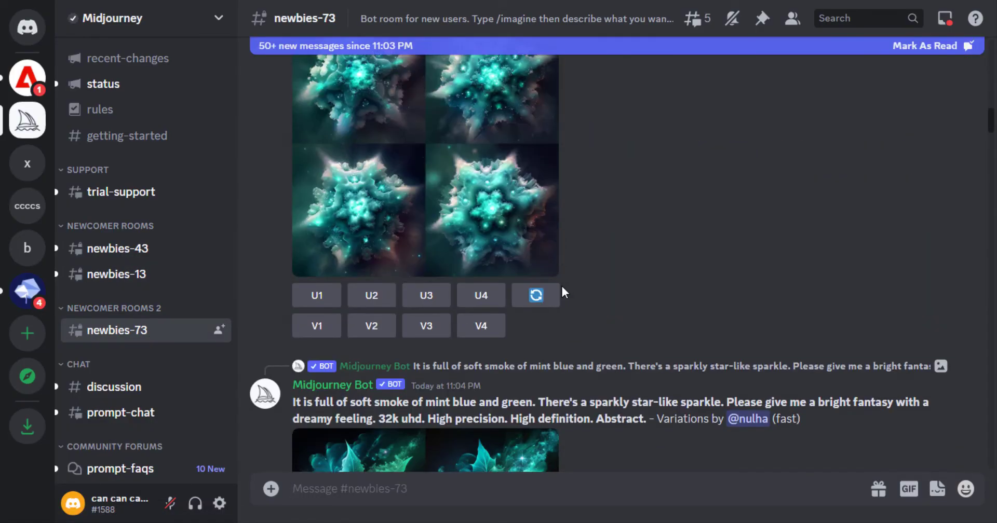
scroll(556, 287, down, 5)
scroll(431, 314, down, 4)
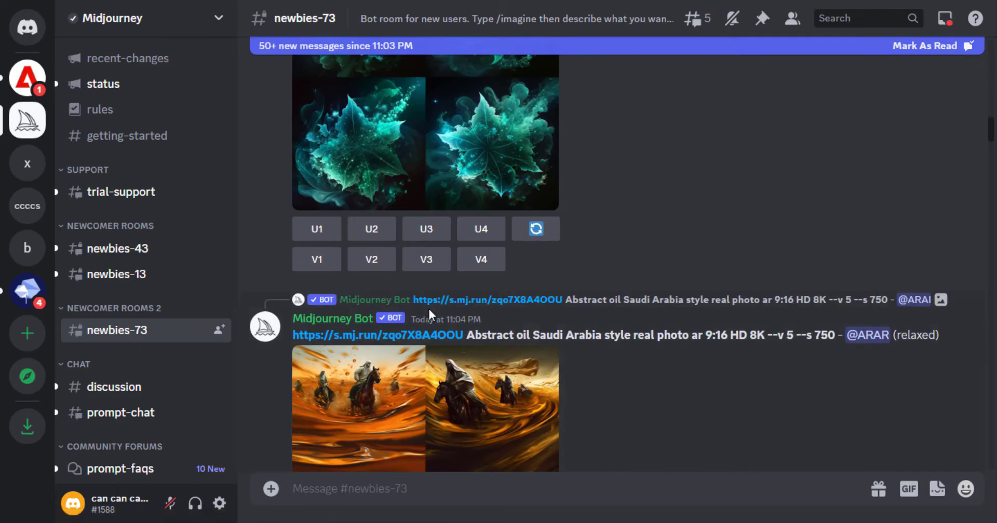
scroll(427, 307, down, 5)
scroll(434, 295, up, 5)
Step: Send the /imagine prompt 'ai cute robot' to the Midjourney Bot
text(/)
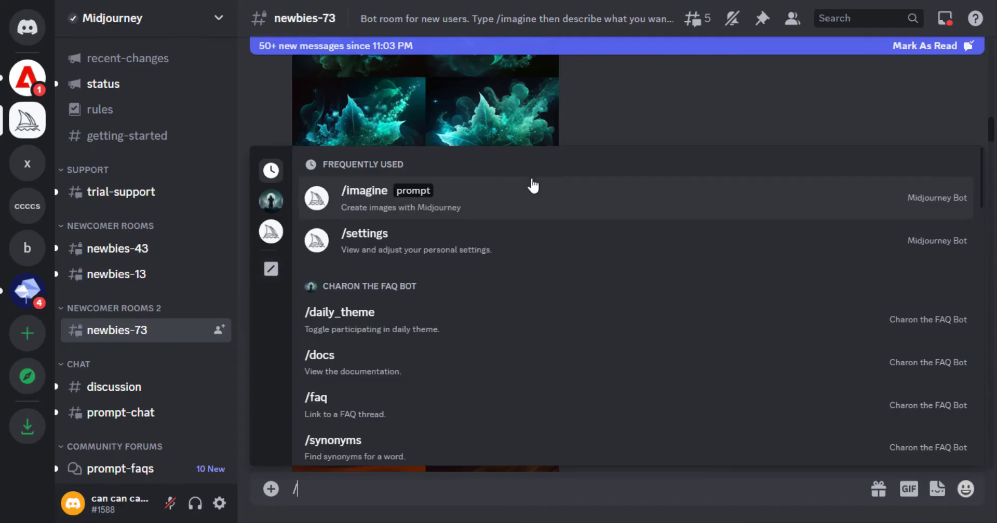
click(531, 186)
text(agine prompt)
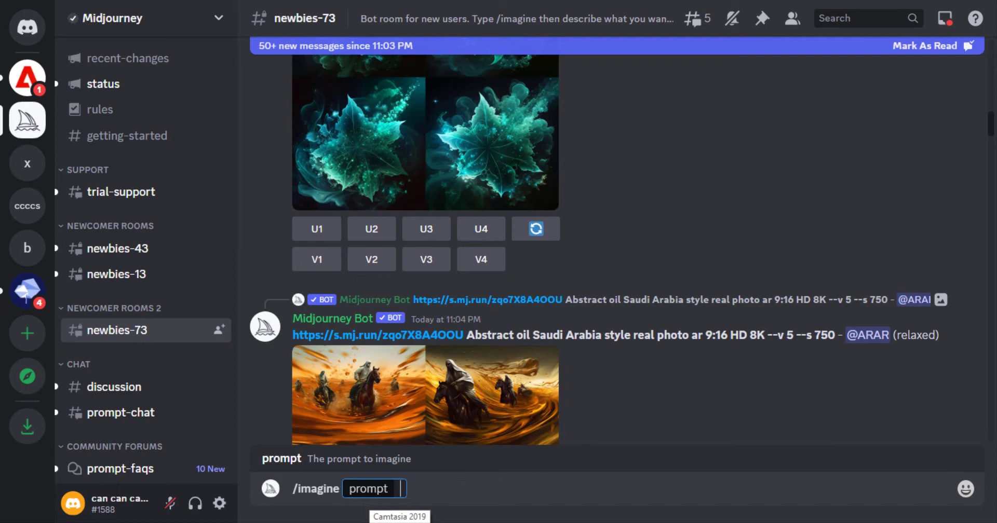
text(i c)
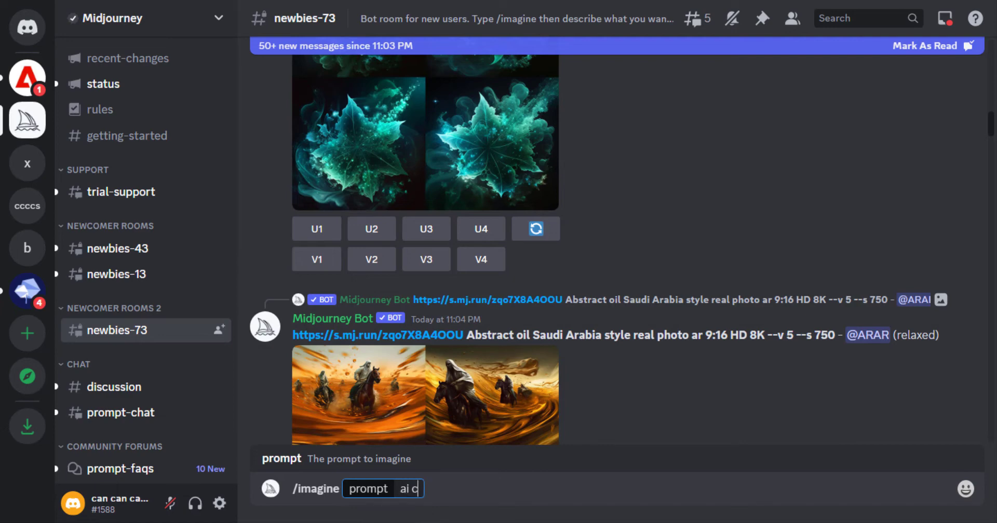
text(ute)
text( robot)
key(Return)
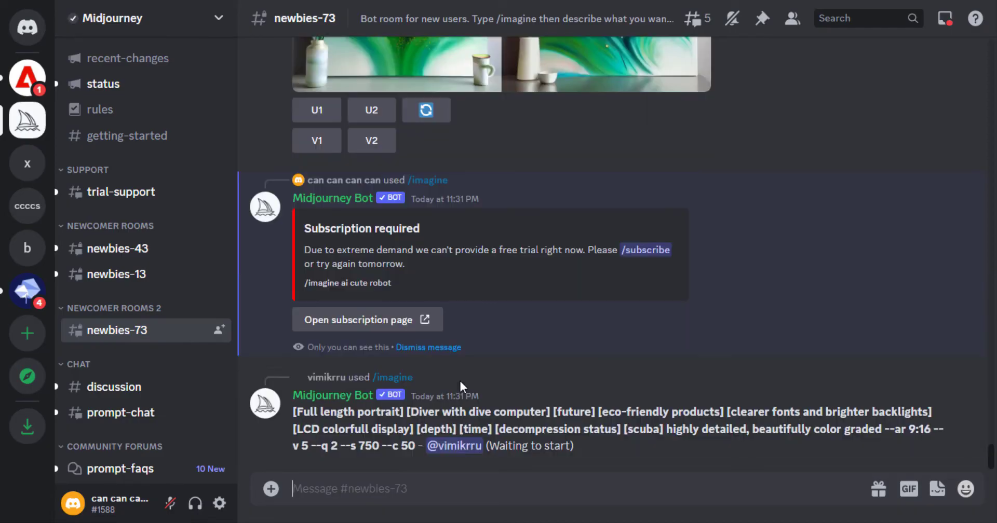
Step: Scroll up from the bot's Subscription required reply to view earlier images in newbies-73
scroll(470, 390, up, 5)
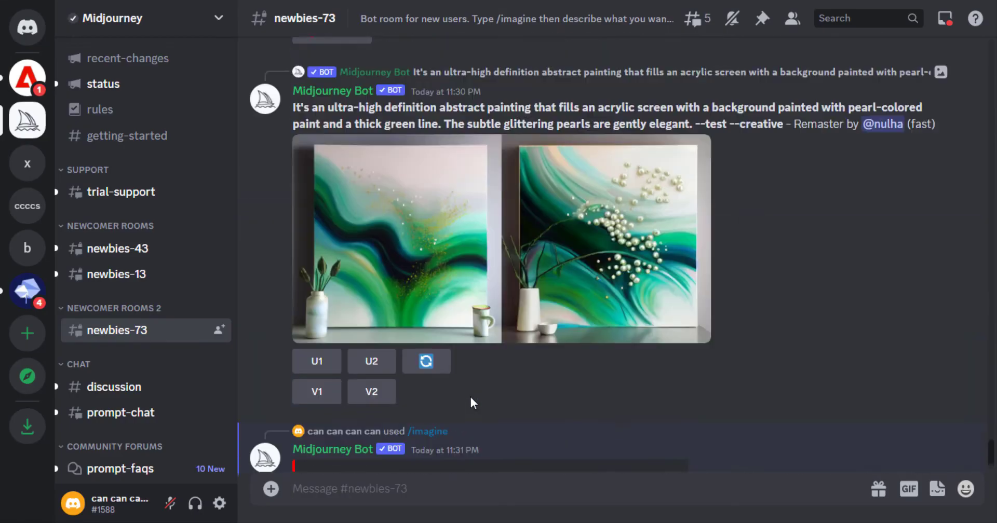
scroll(471, 399, up, 5)
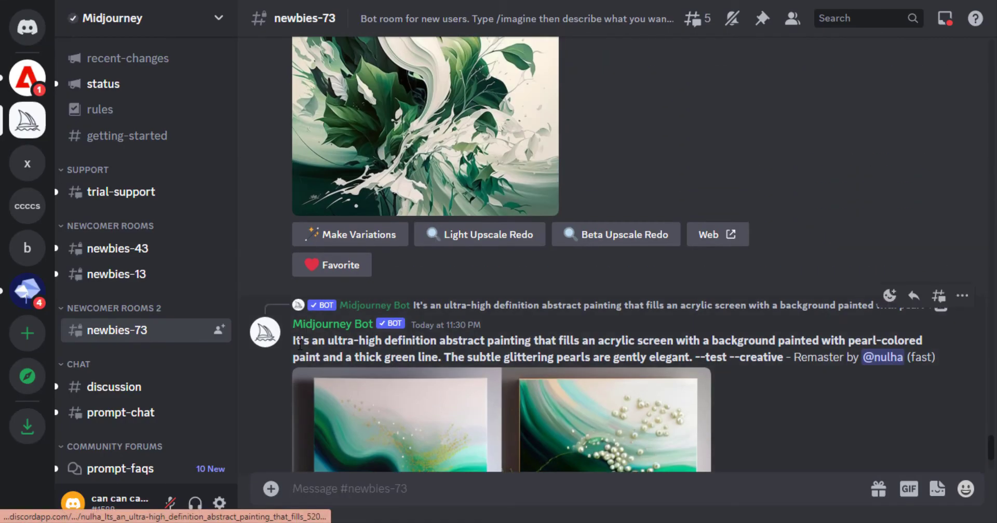